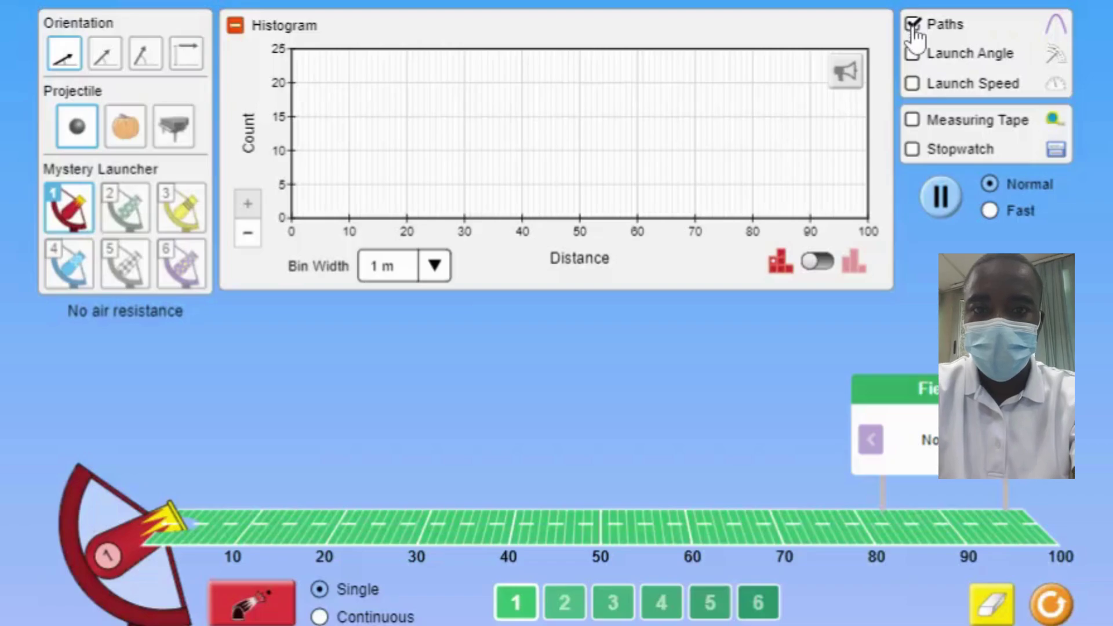
- Turn on Launch Angle, Measuring Tape and Stopwatch, leaving Launch Speed off
click(913, 54)
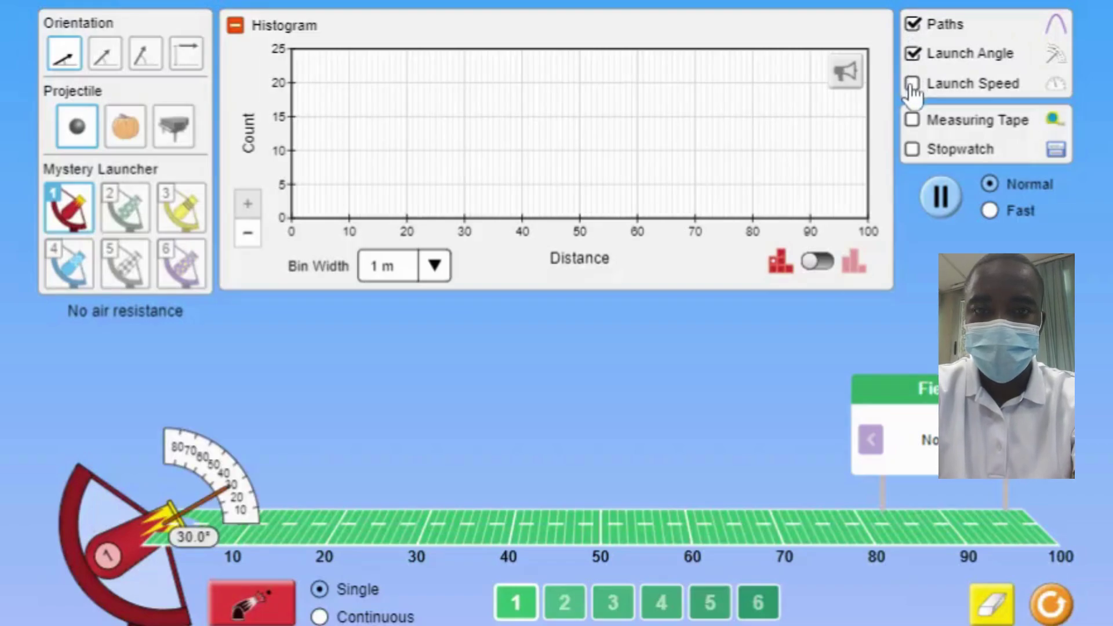
click(913, 84)
click(912, 84)
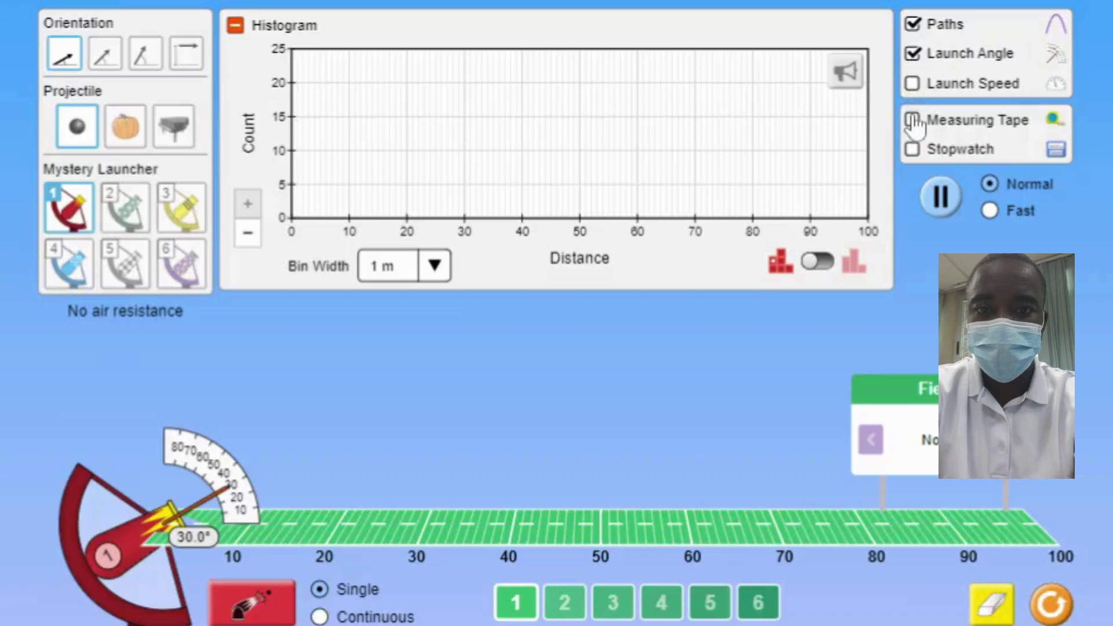
click(913, 119)
click(913, 149)
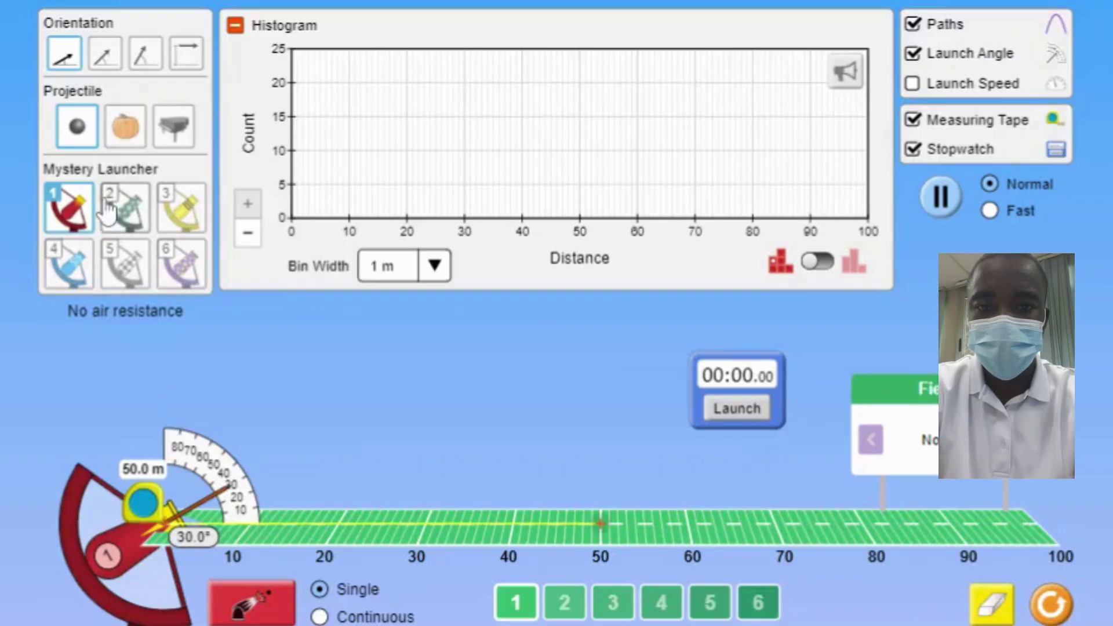
click(100, 67)
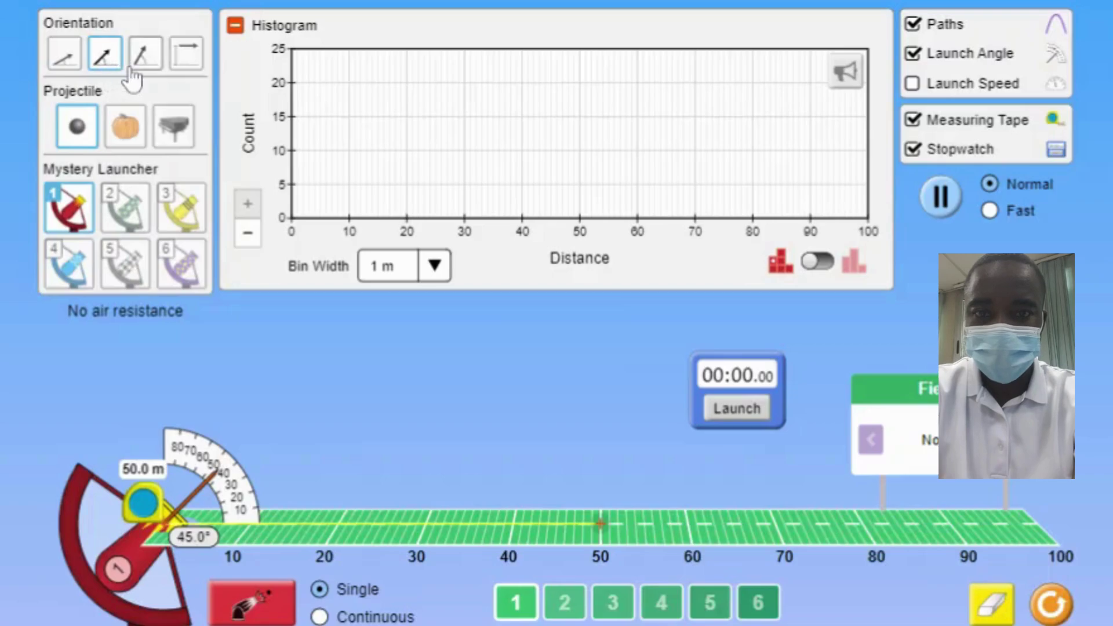
click(178, 75)
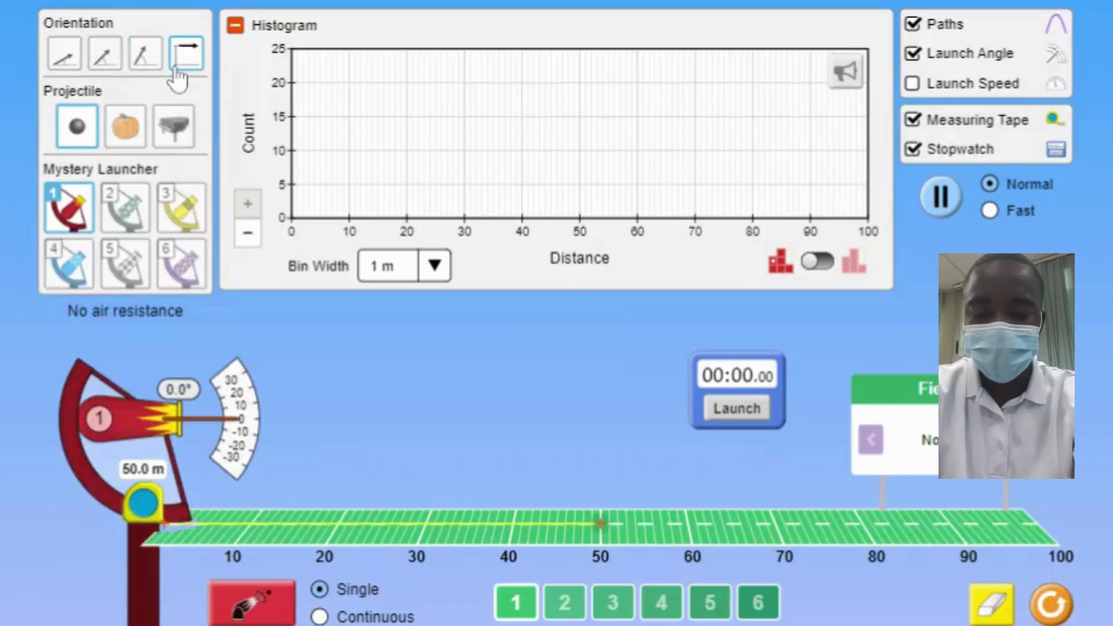
click(67, 61)
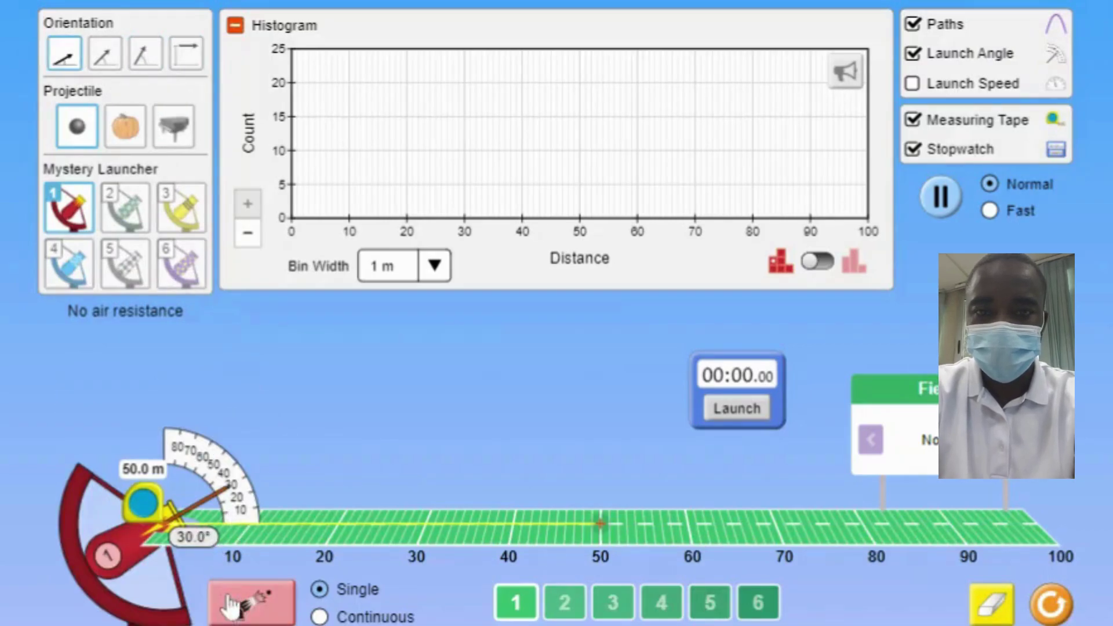
- Fire mystery launcher 1 at 30°, 45° and 60°, then switch to empty field 2
click(241, 616)
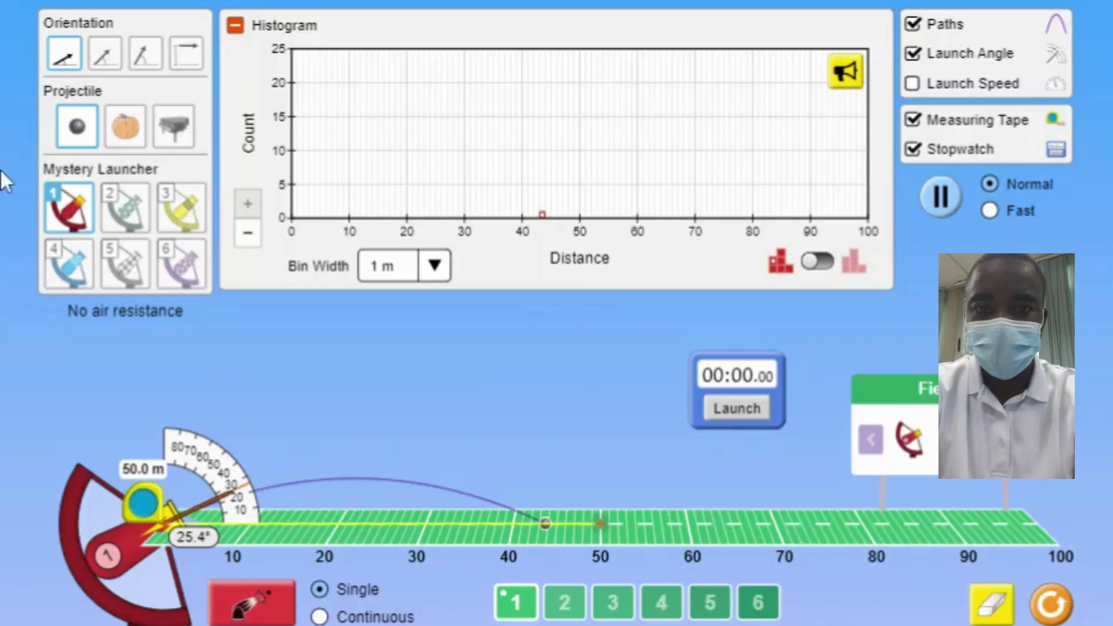
click(105, 56)
click(263, 608)
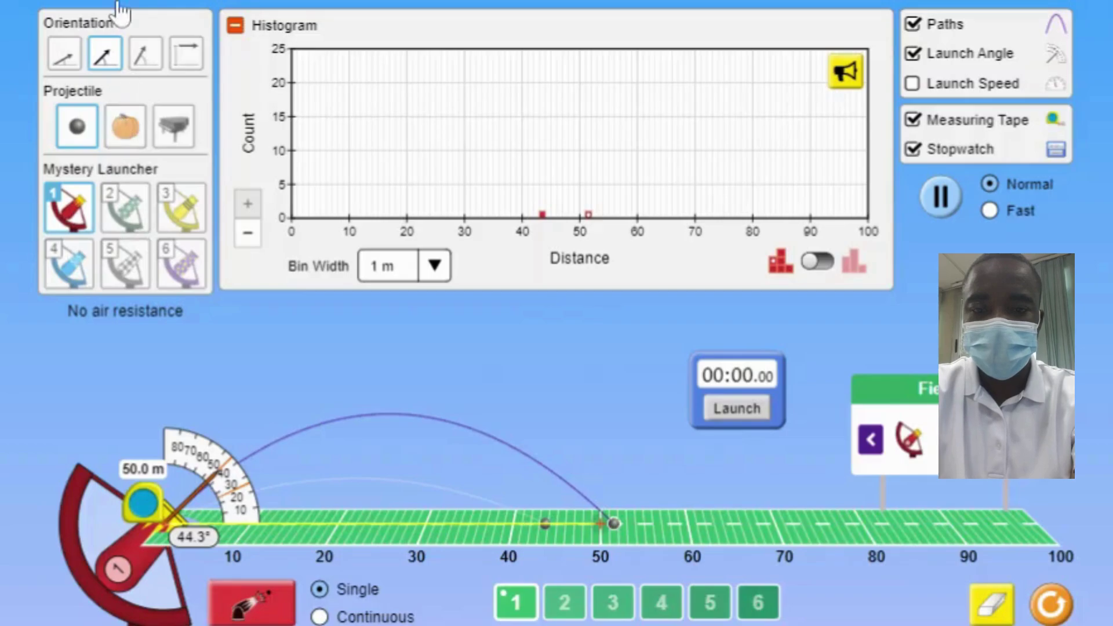
click(140, 55)
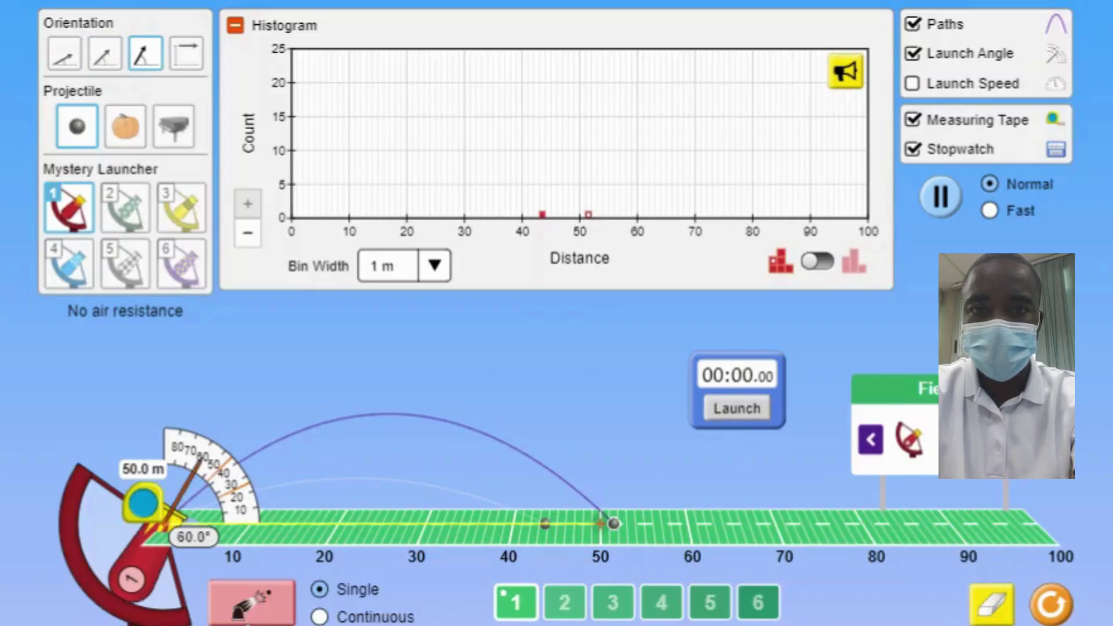
click(252, 617)
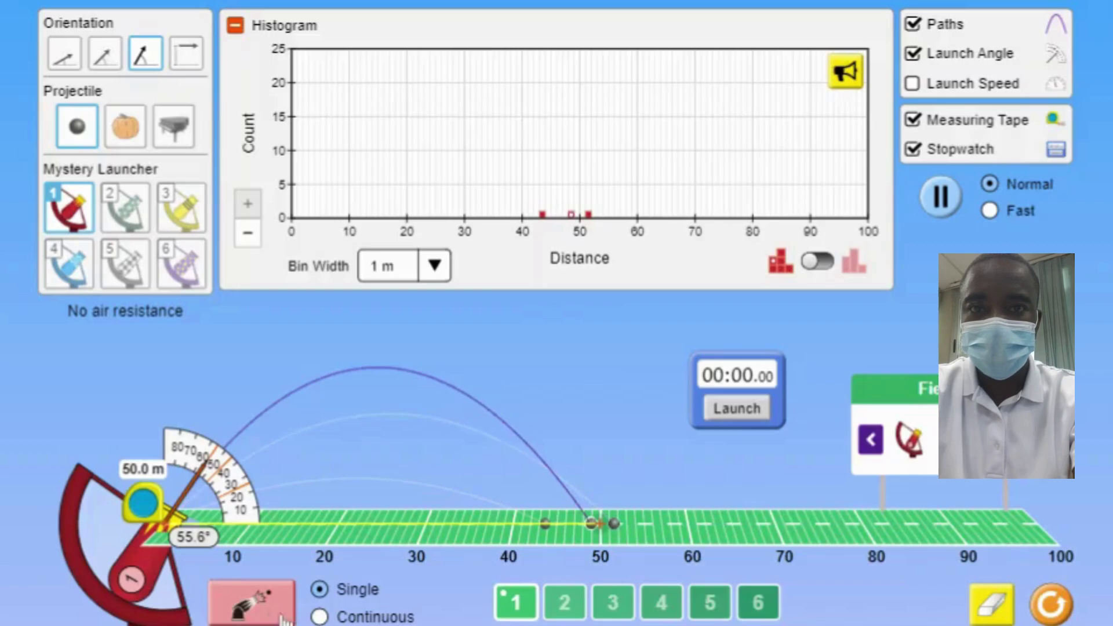
click(566, 606)
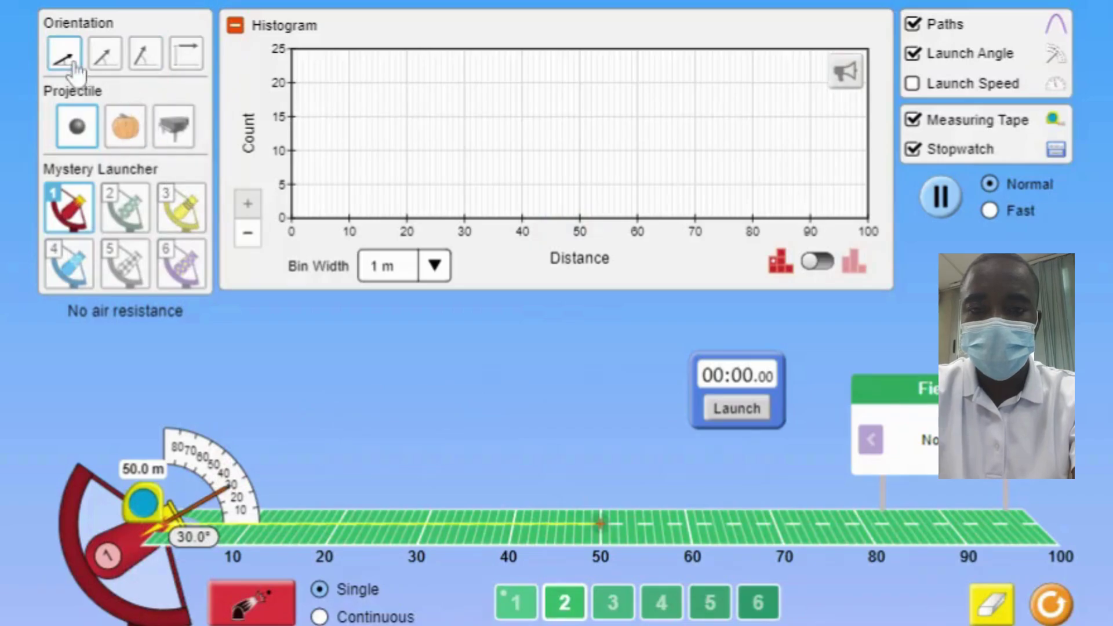
- Fire two projectiles on field 2 landing near 47 m, then return to field 1
click(241, 616)
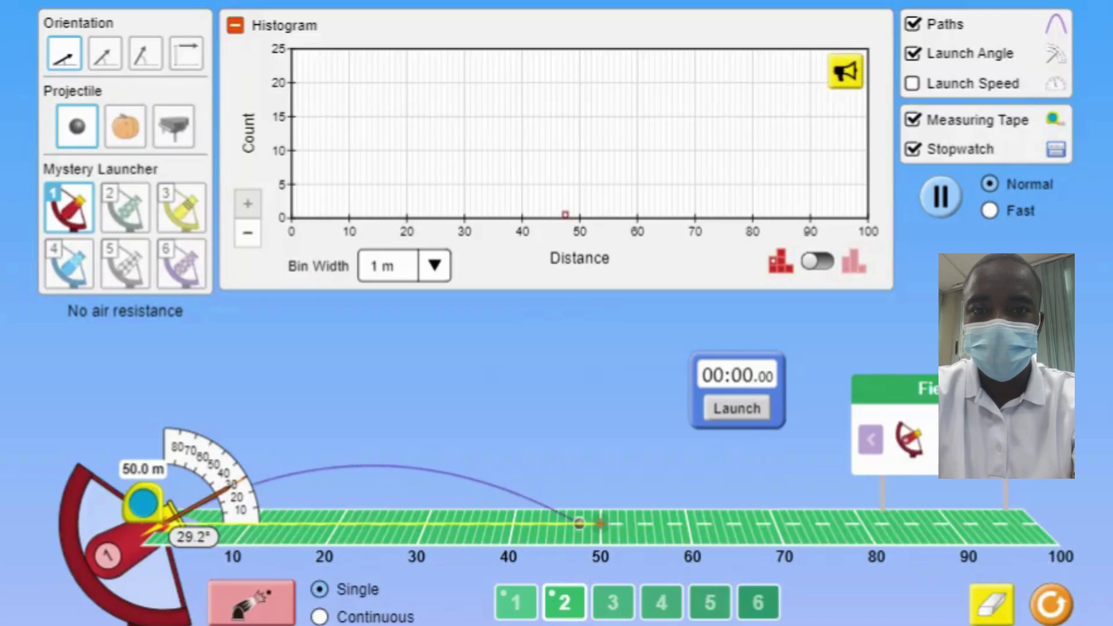
click(240, 615)
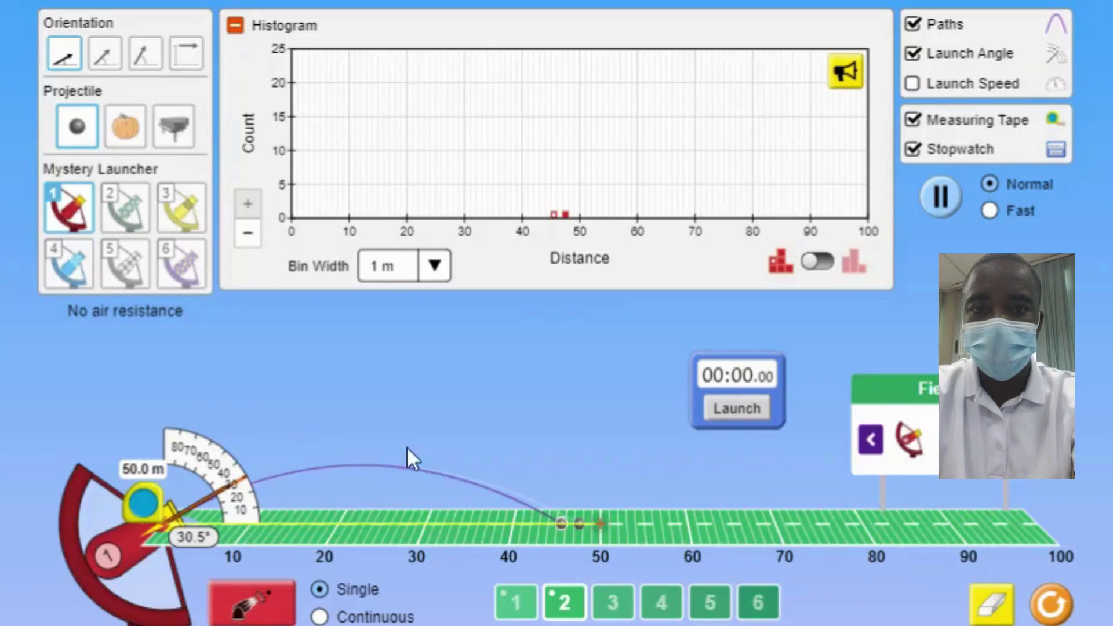
click(513, 617)
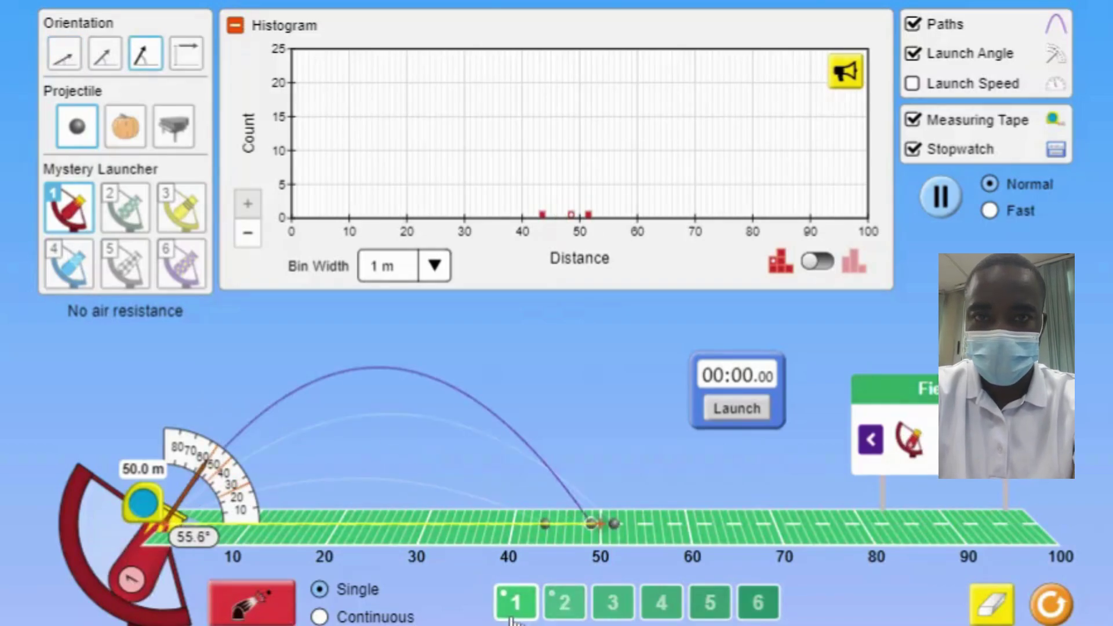
- Add field 1 launches at 60°, 45° and 60° again
click(242, 616)
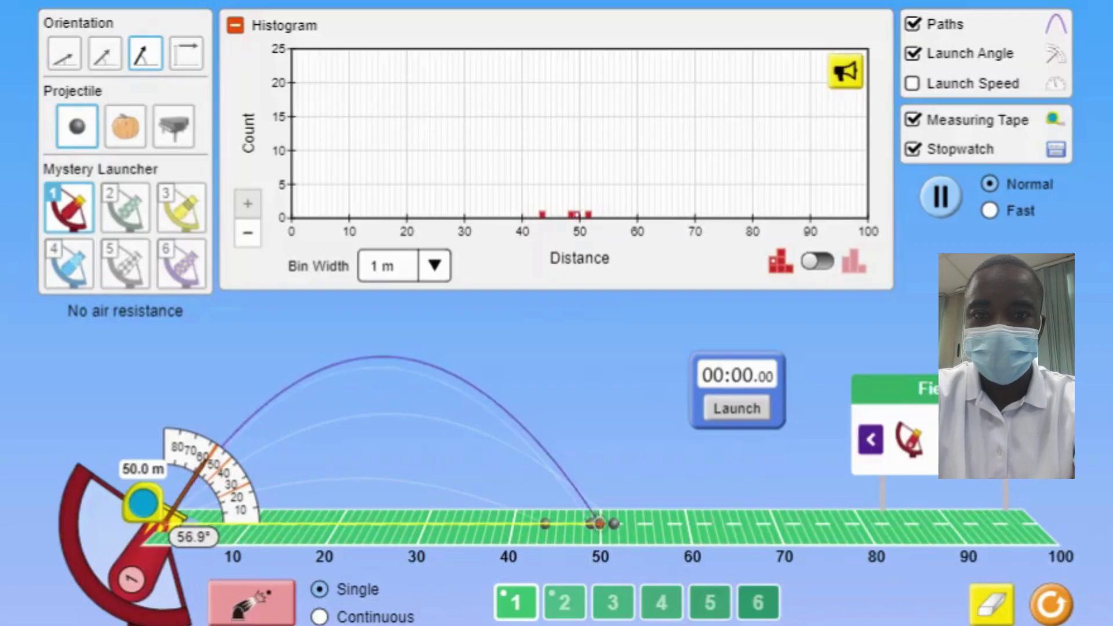
click(106, 54)
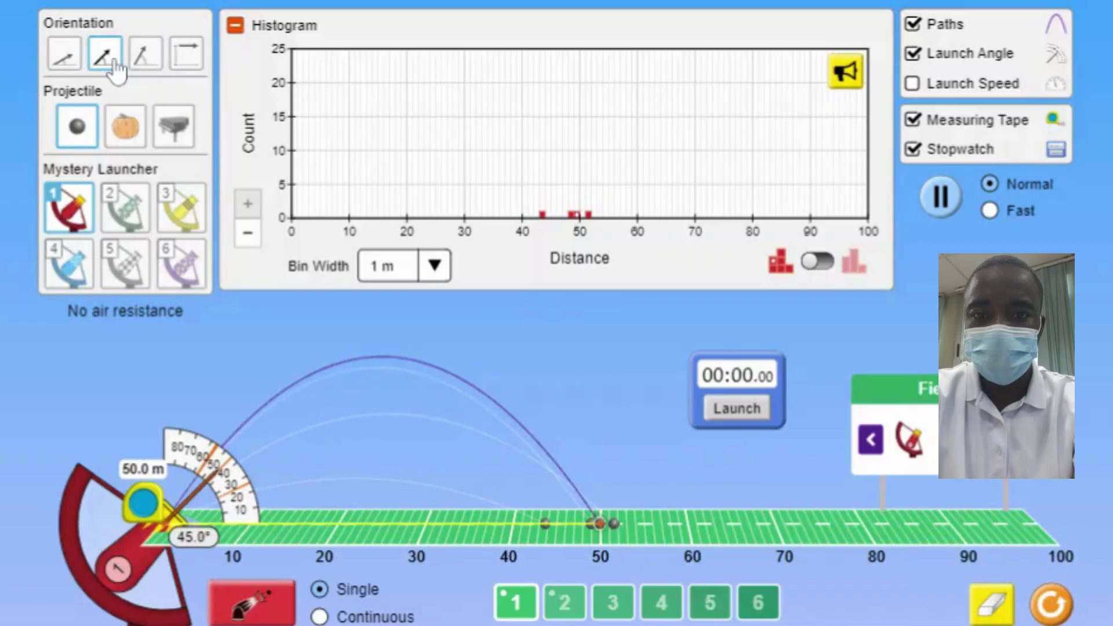
click(260, 608)
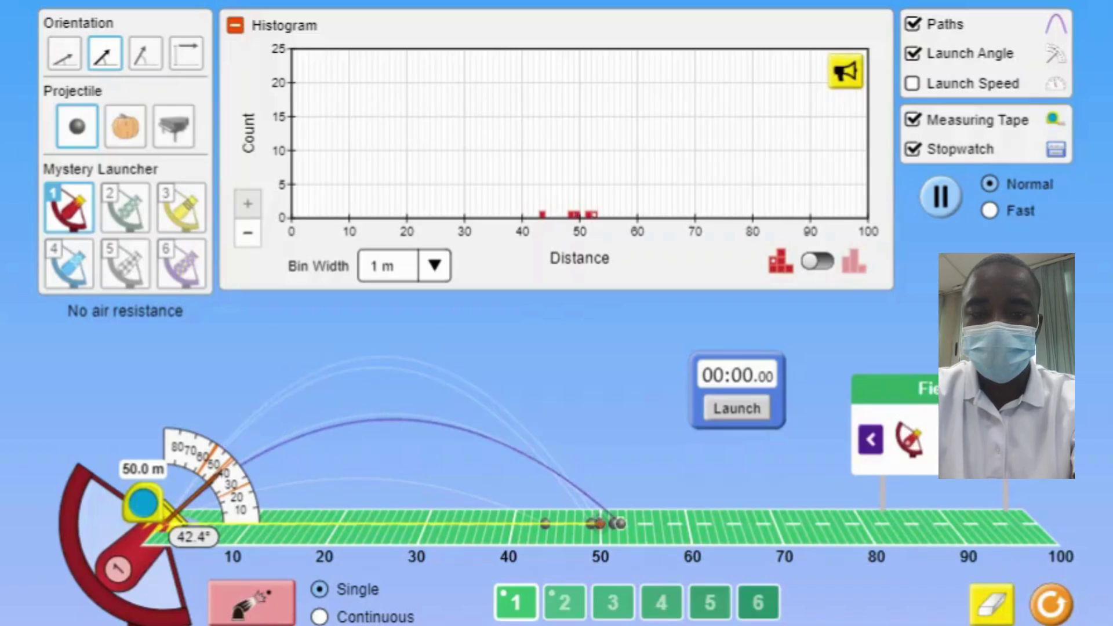
click(145, 52)
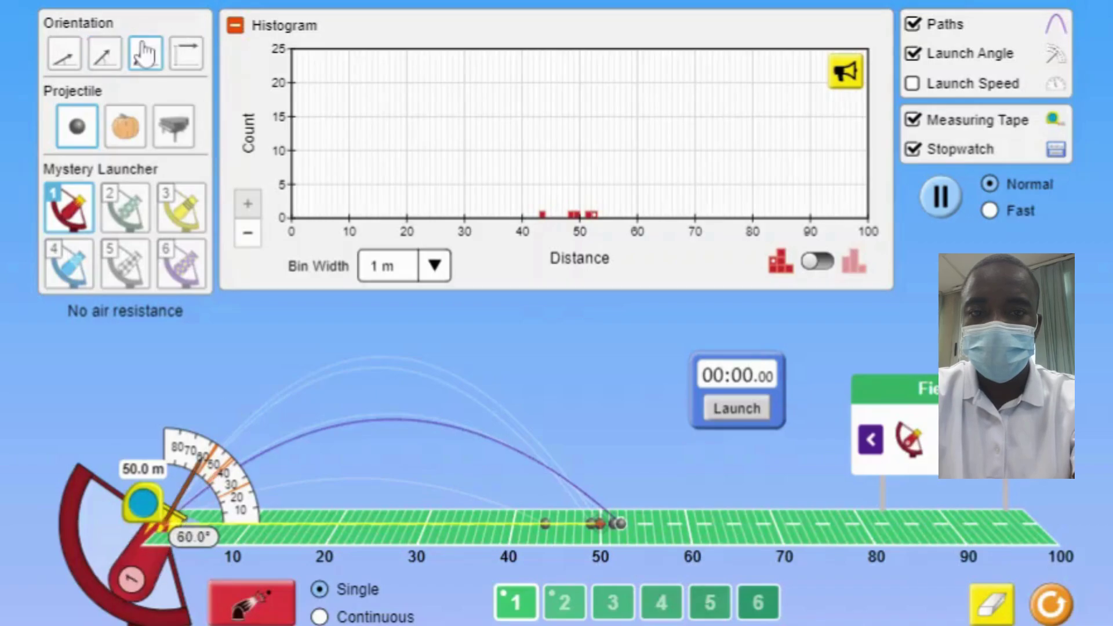
click(222, 609)
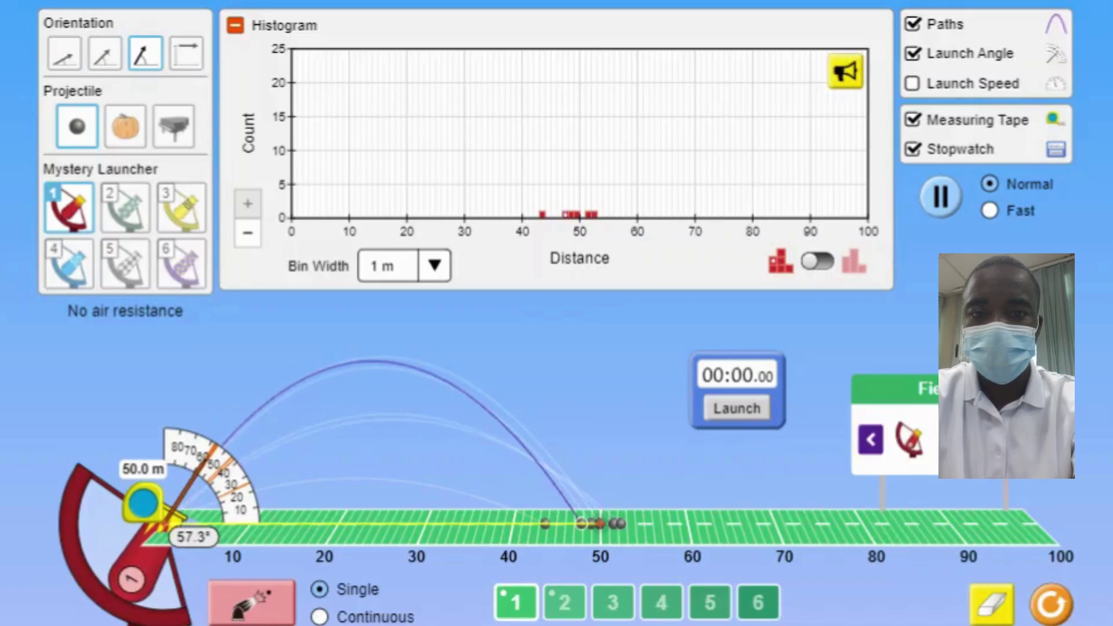
- Fire a raised horizontal shot landing near 37 m, then reset the launcher to 30°
click(186, 54)
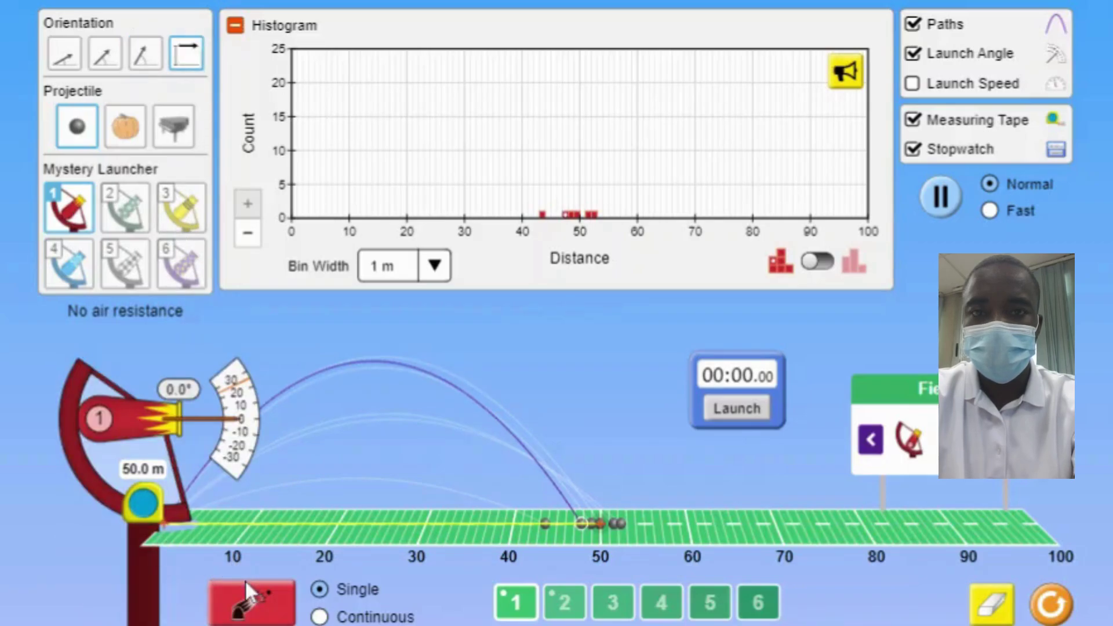
click(251, 603)
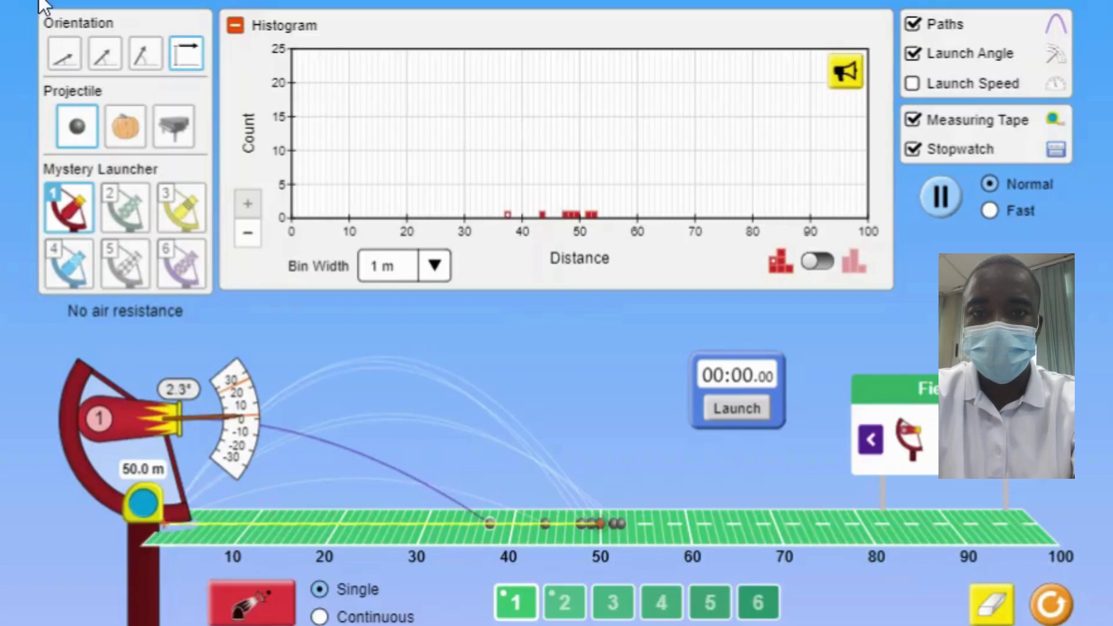
click(65, 55)
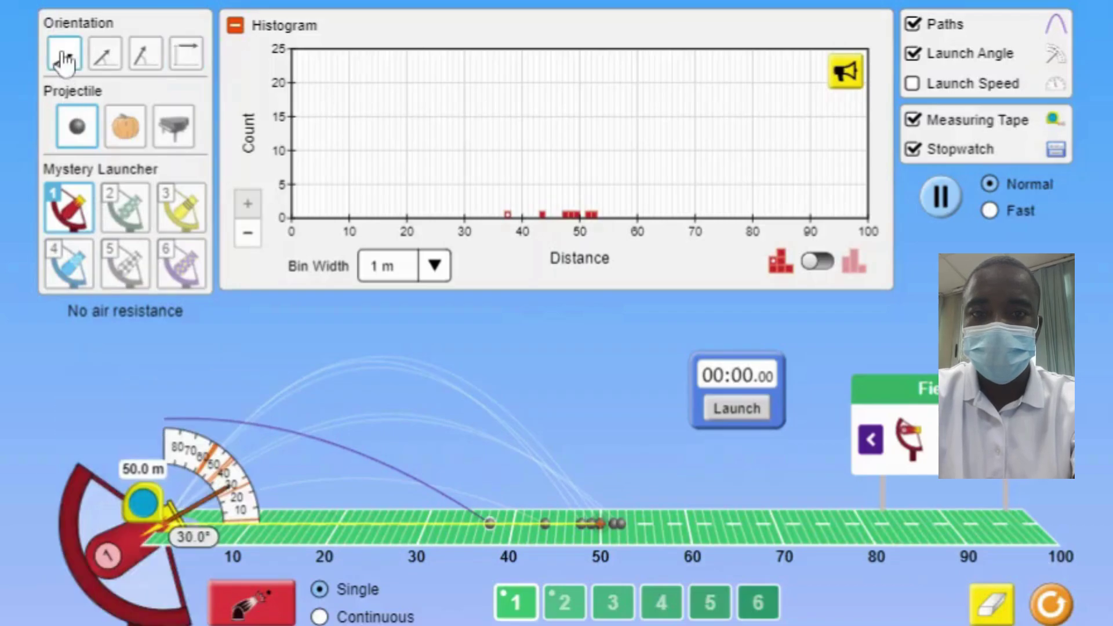
- Switch to the pumpkin and launch it at 30°, 45° and 60°
click(111, 143)
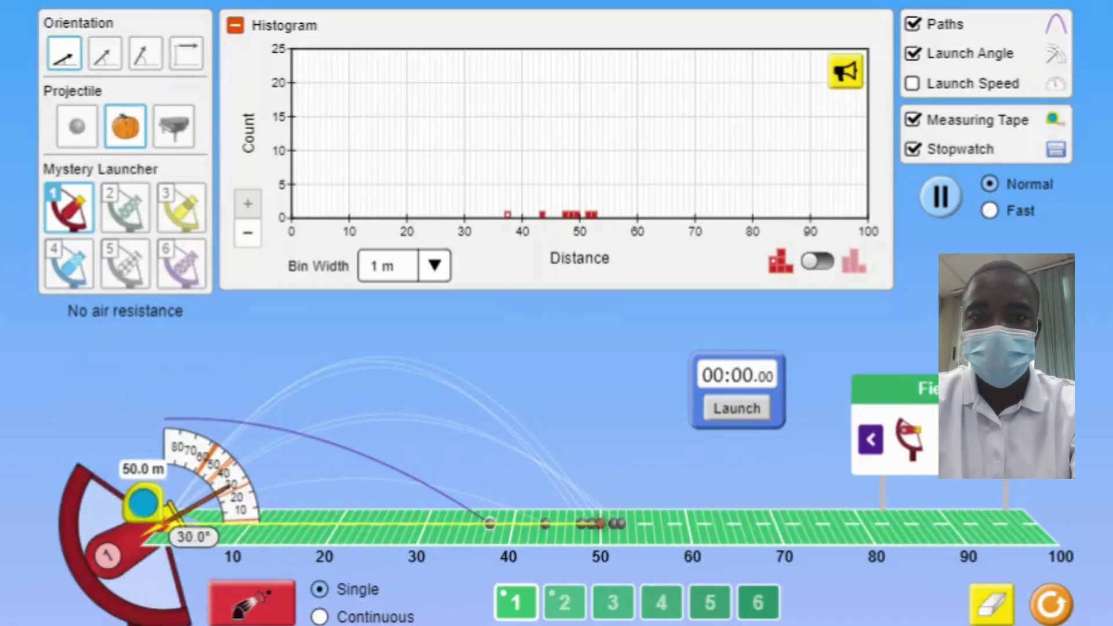
click(225, 616)
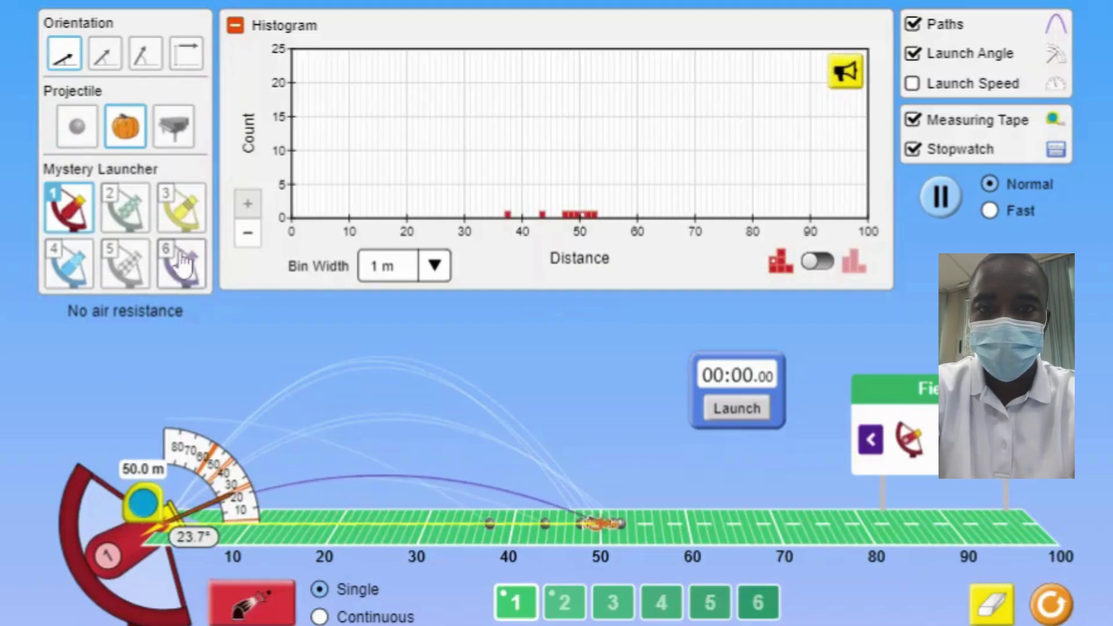
click(104, 53)
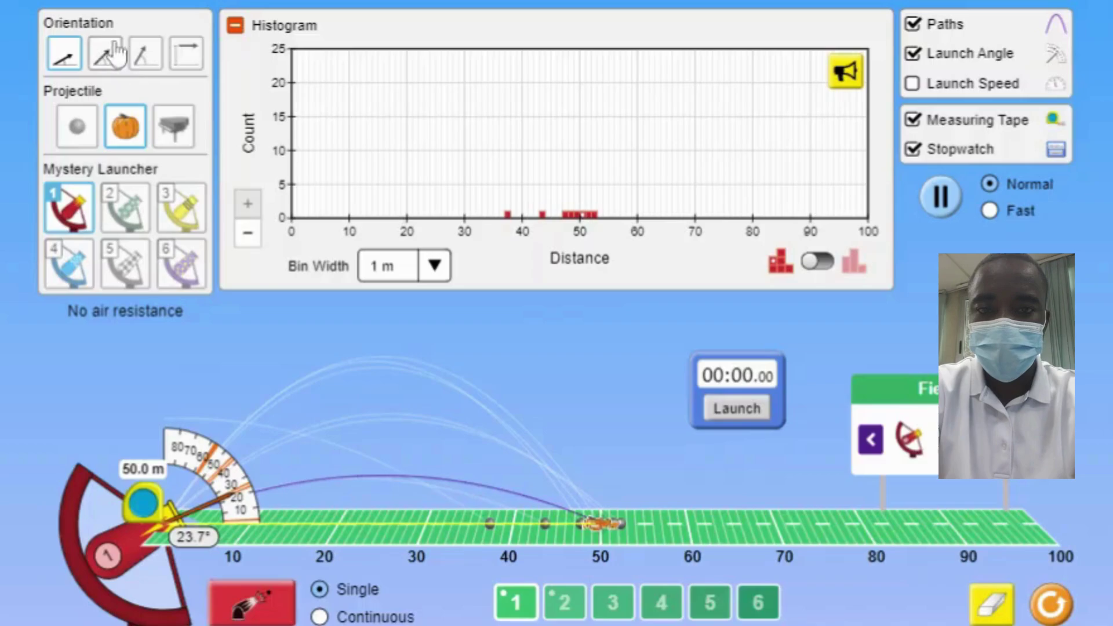
click(232, 605)
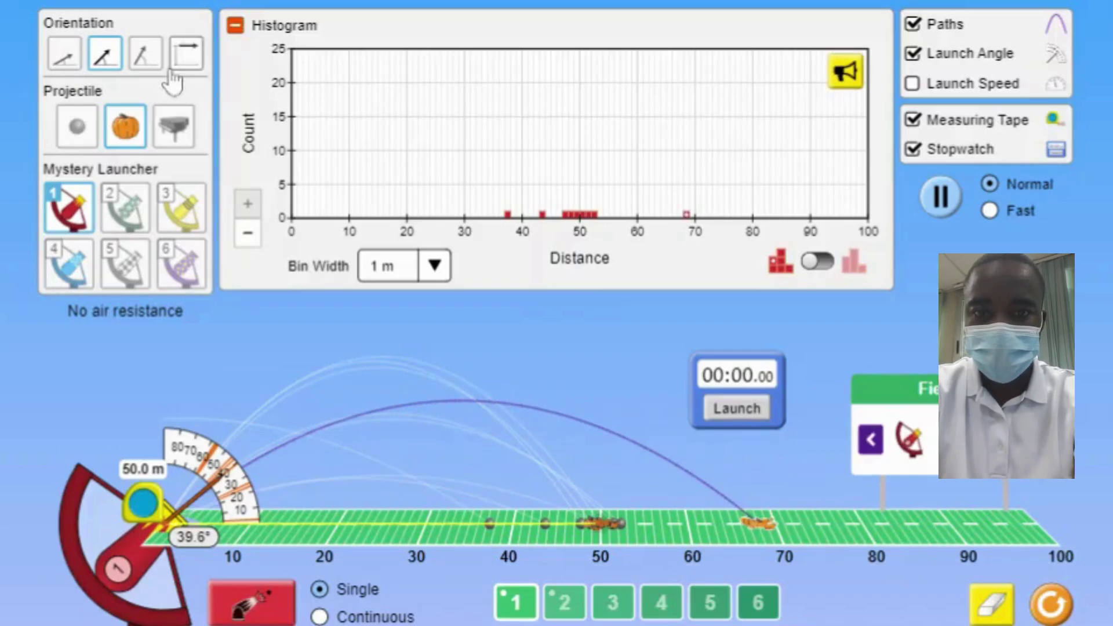
click(148, 58)
click(250, 604)
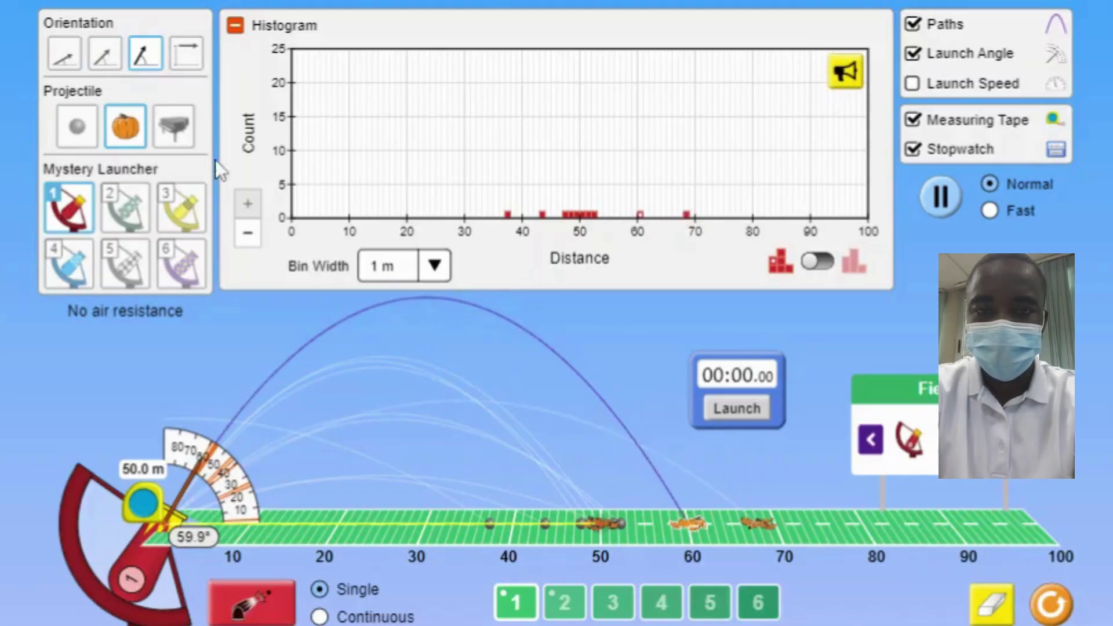
- Switch to the piano and launch it at the 30°, 45° and 60° presets
click(167, 134)
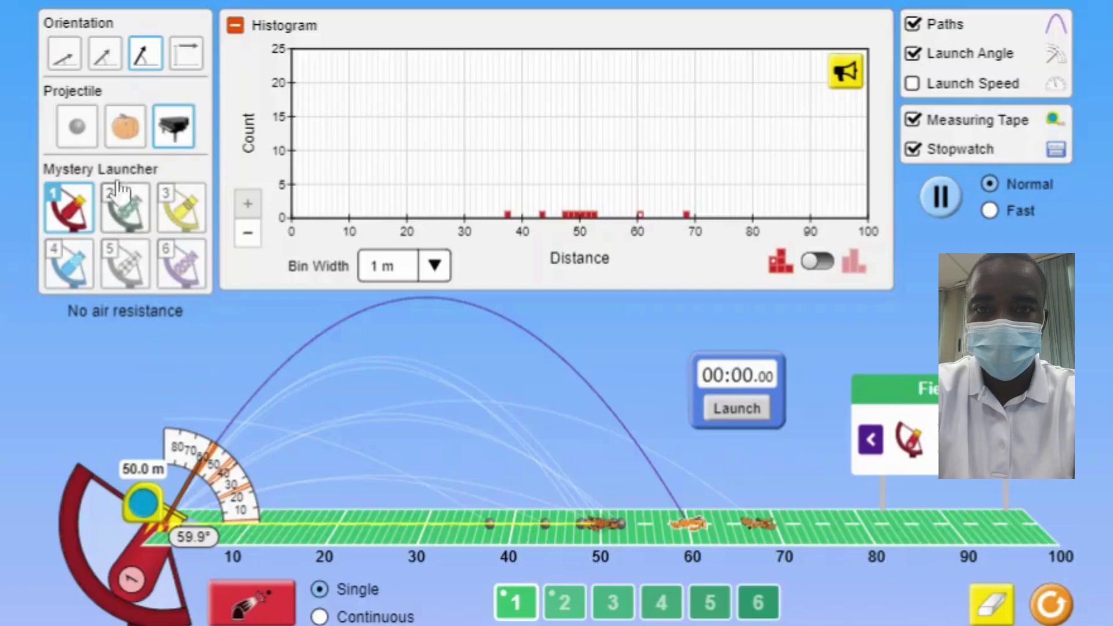
click(64, 55)
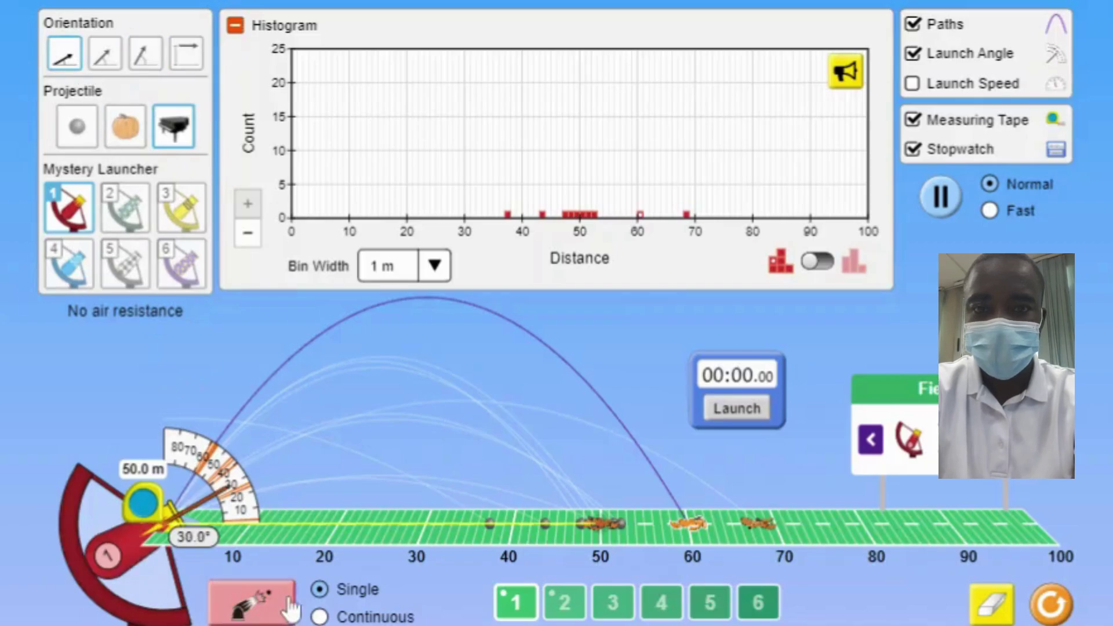
click(265, 612)
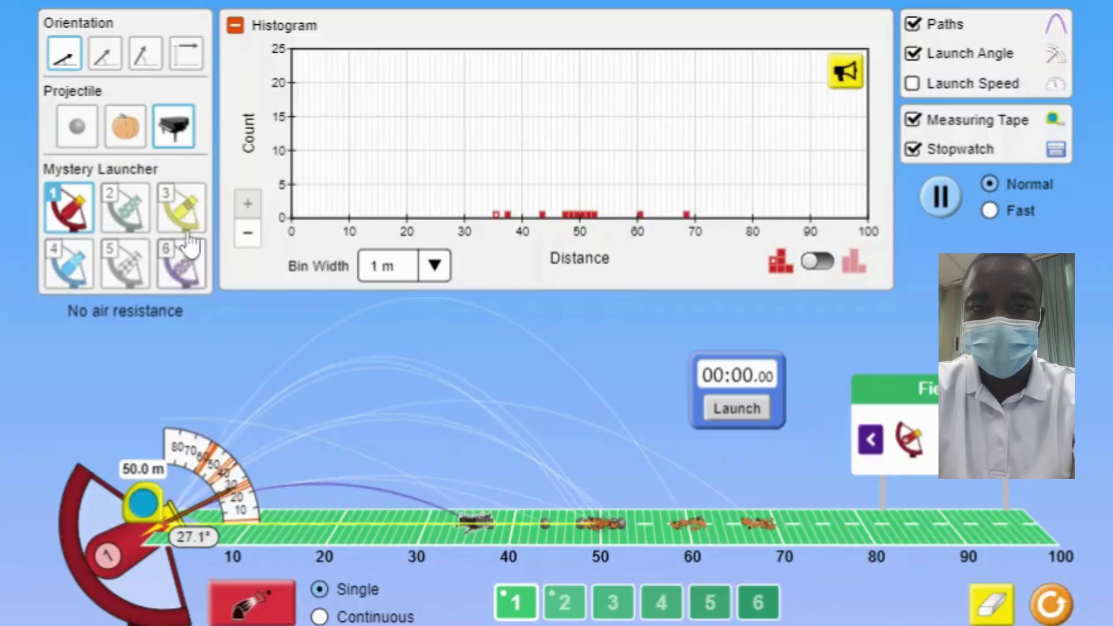
click(104, 52)
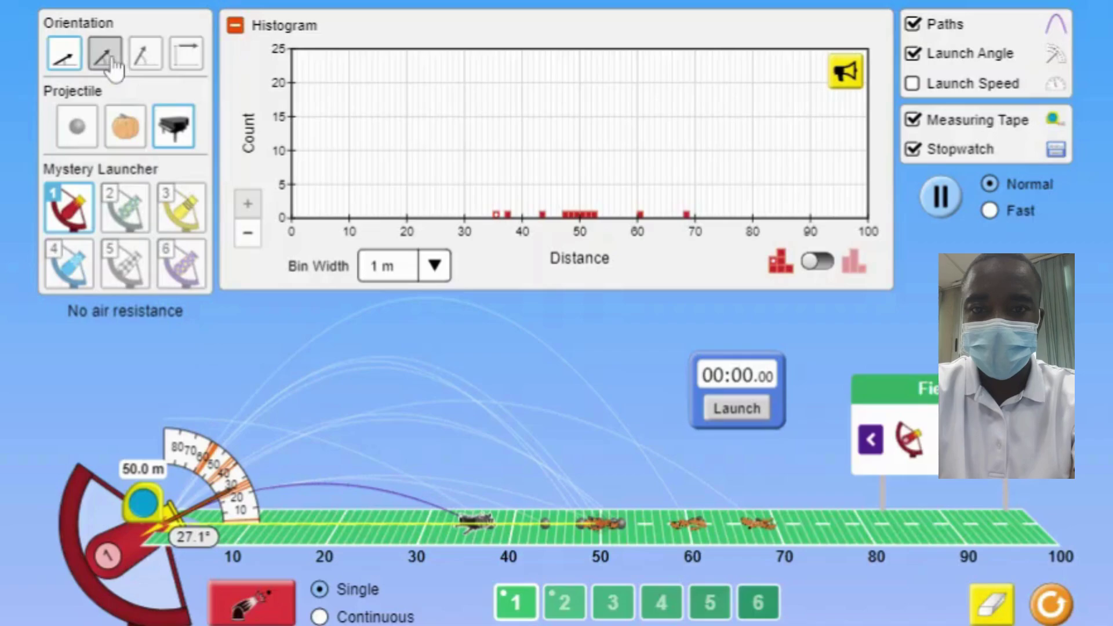
click(266, 604)
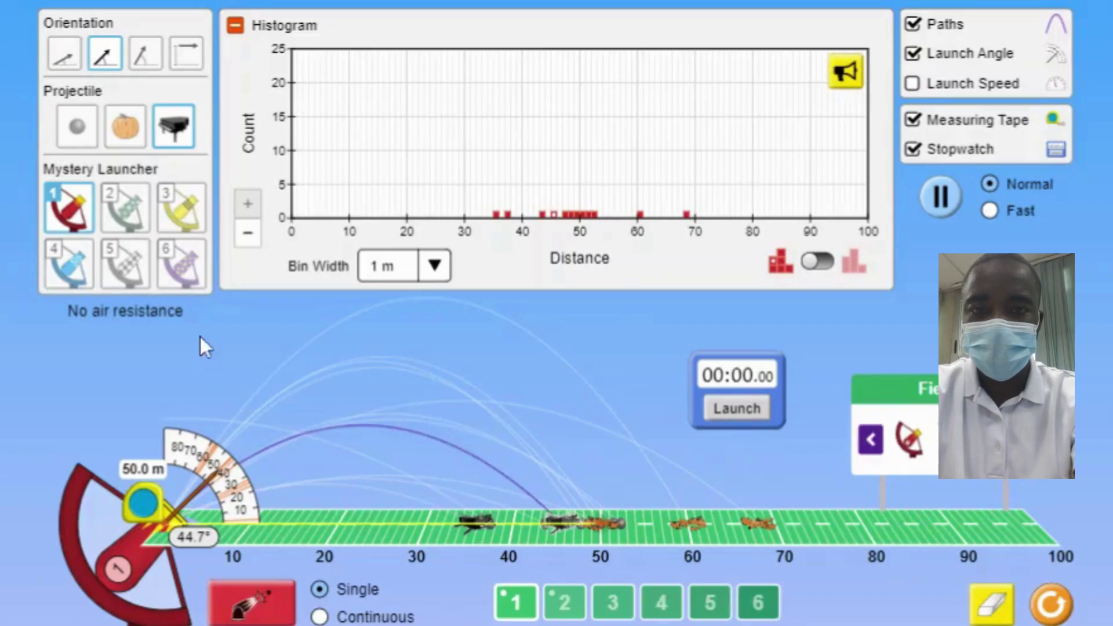
click(145, 53)
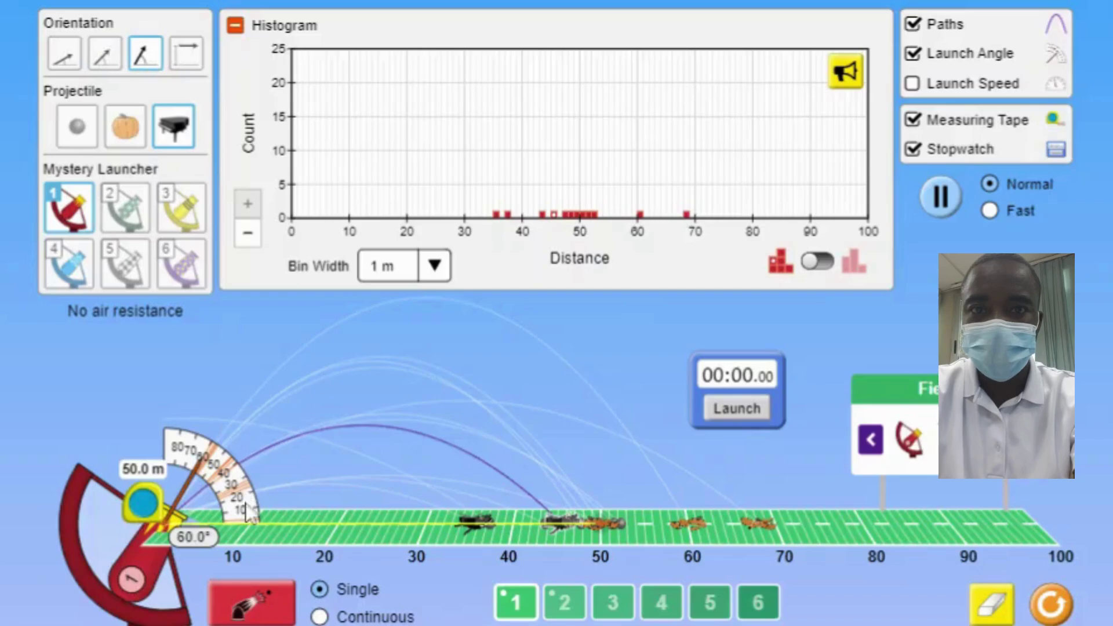
click(247, 608)
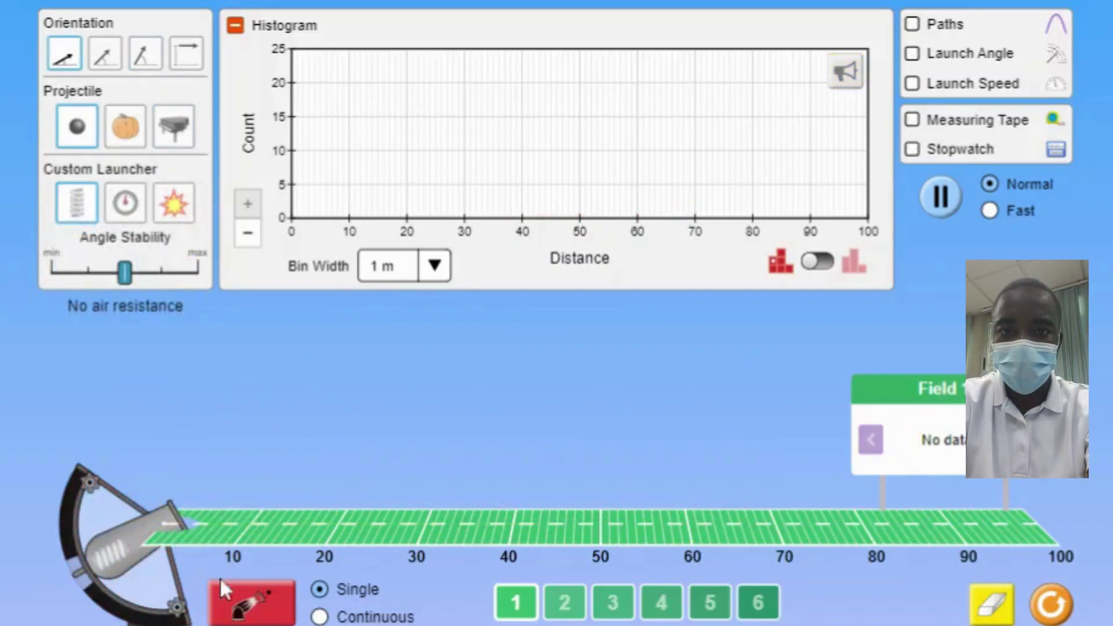
- Show paths, launch angle, measuring tape and stopwatch, with Launch Speed left off
click(238, 603)
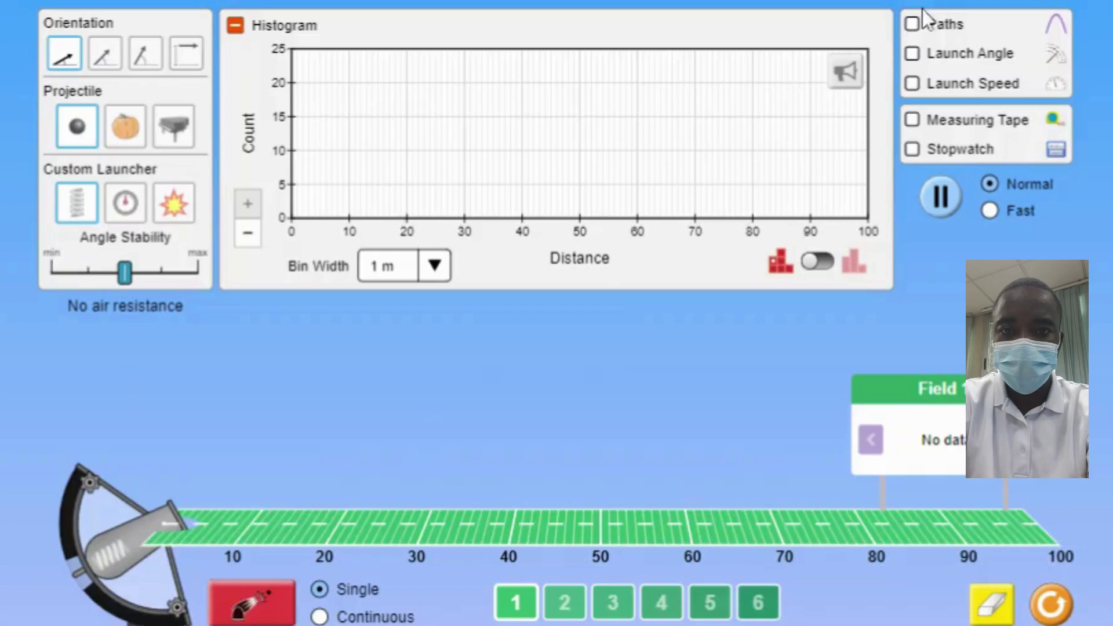
click(914, 23)
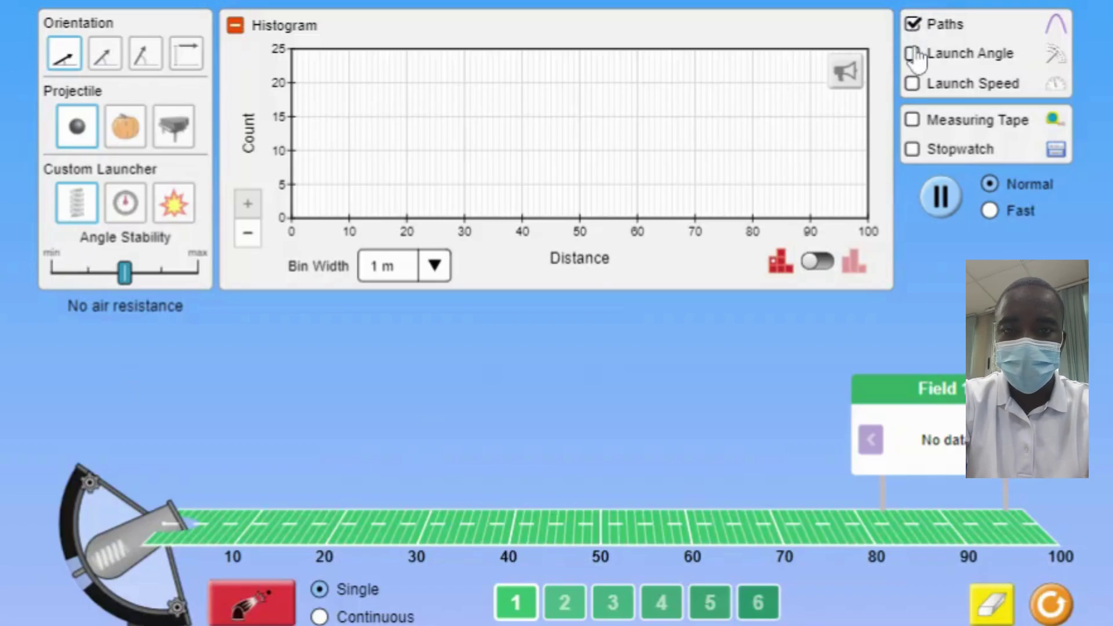
click(914, 54)
click(913, 83)
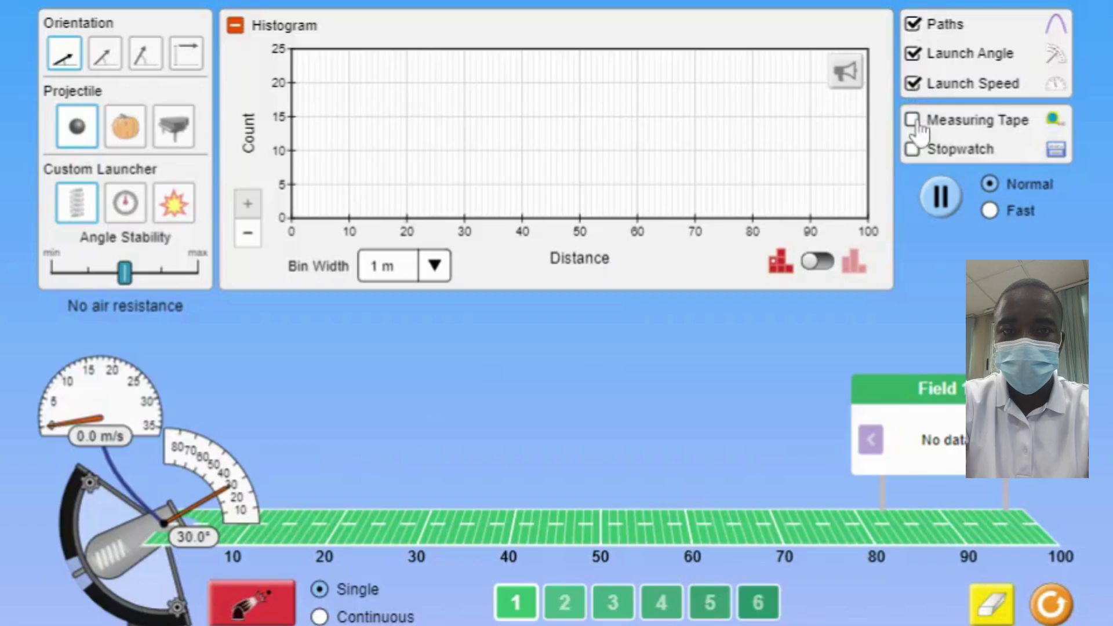
click(913, 120)
click(914, 149)
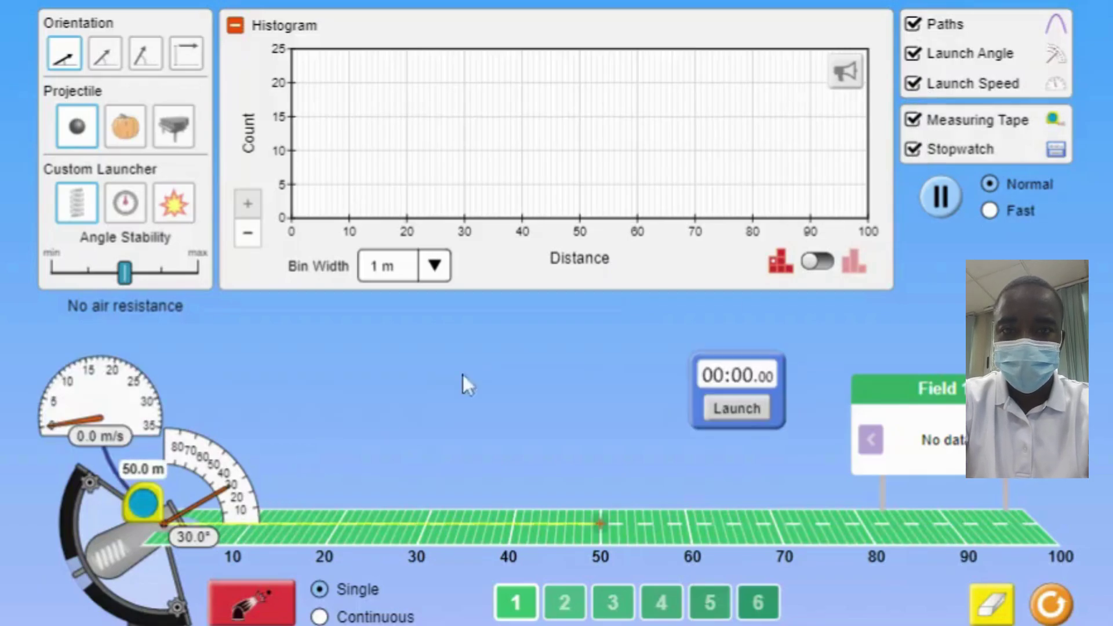
click(913, 84)
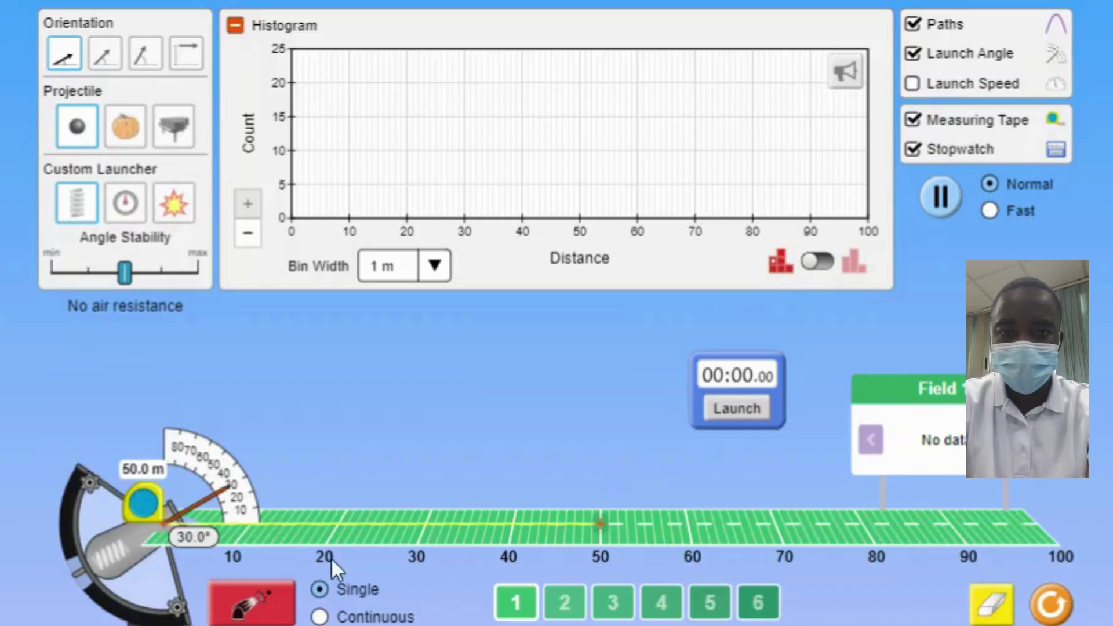
- Fire cannonballs at 30°, 45°, 60° and 45° again
click(258, 600)
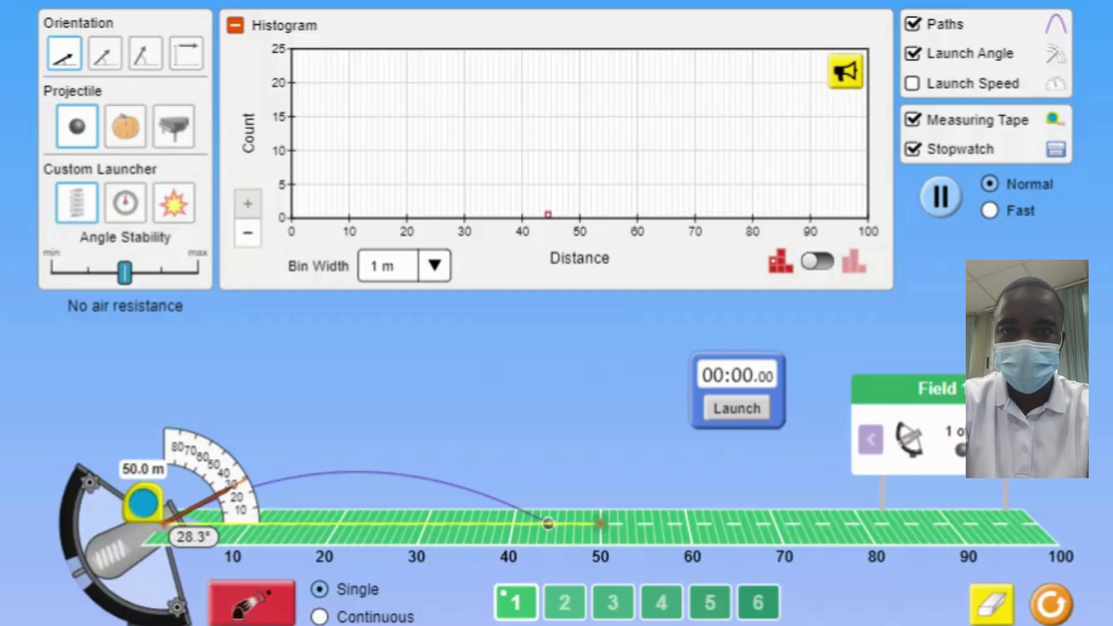
click(106, 53)
click(221, 612)
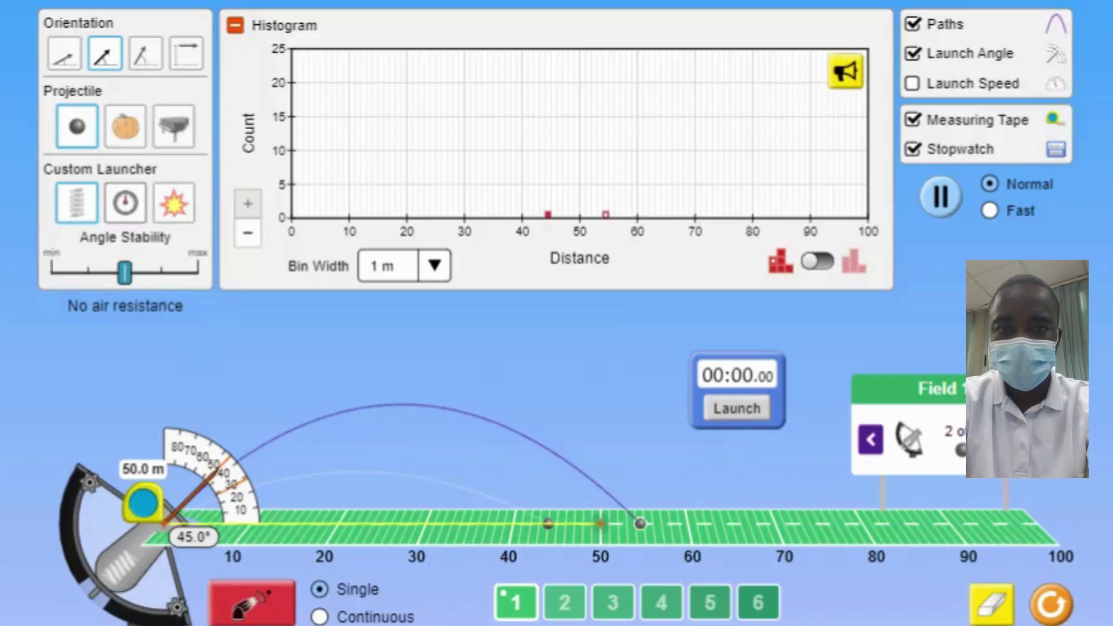
click(145, 55)
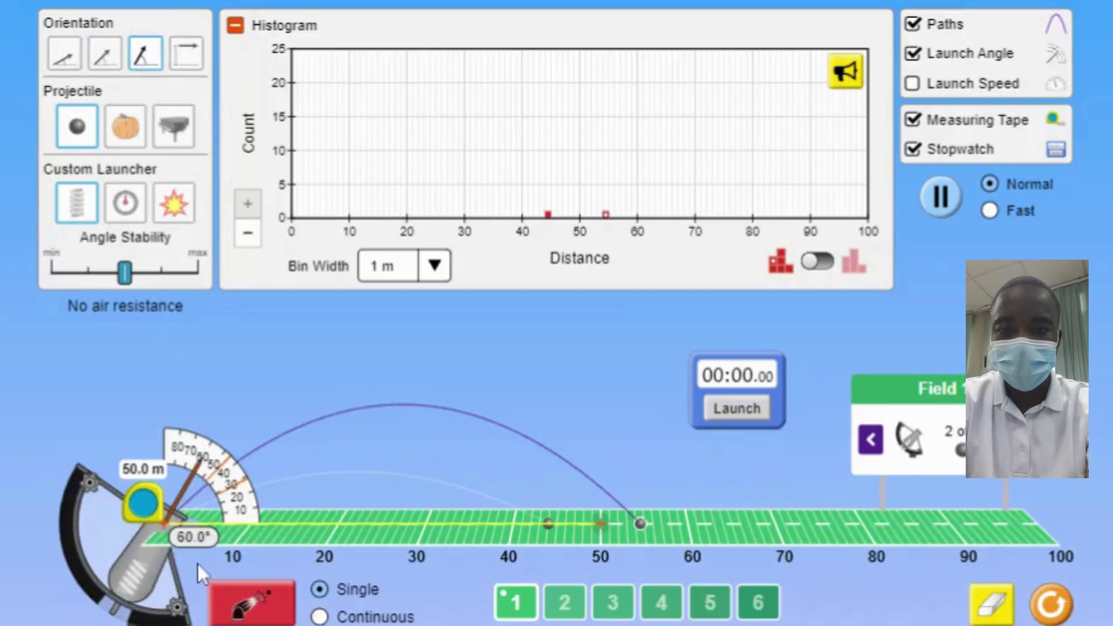
click(249, 606)
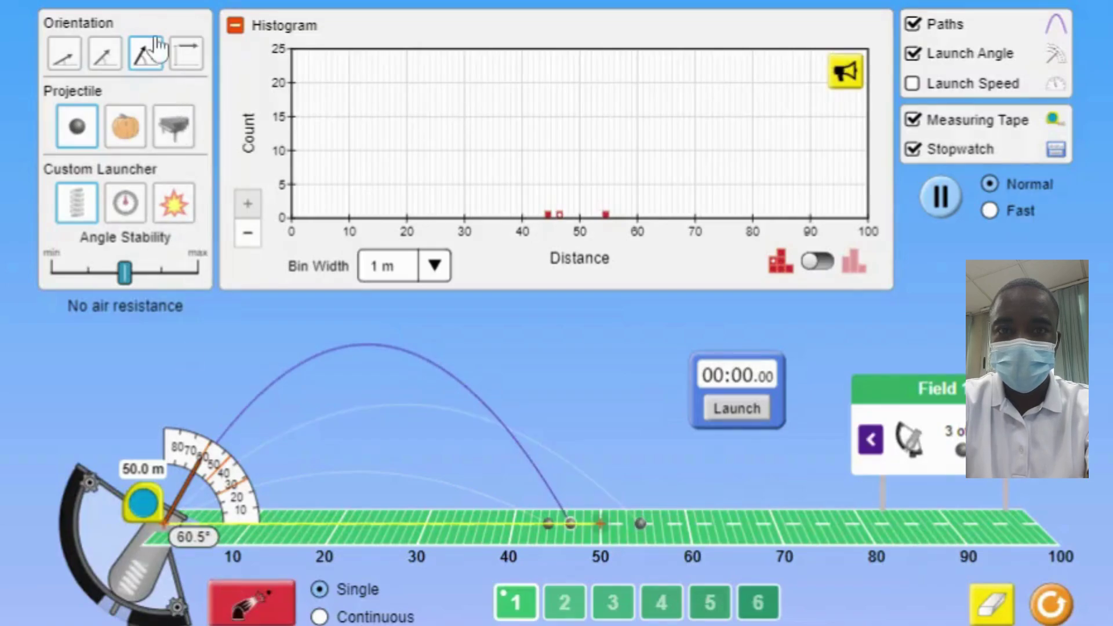
click(105, 52)
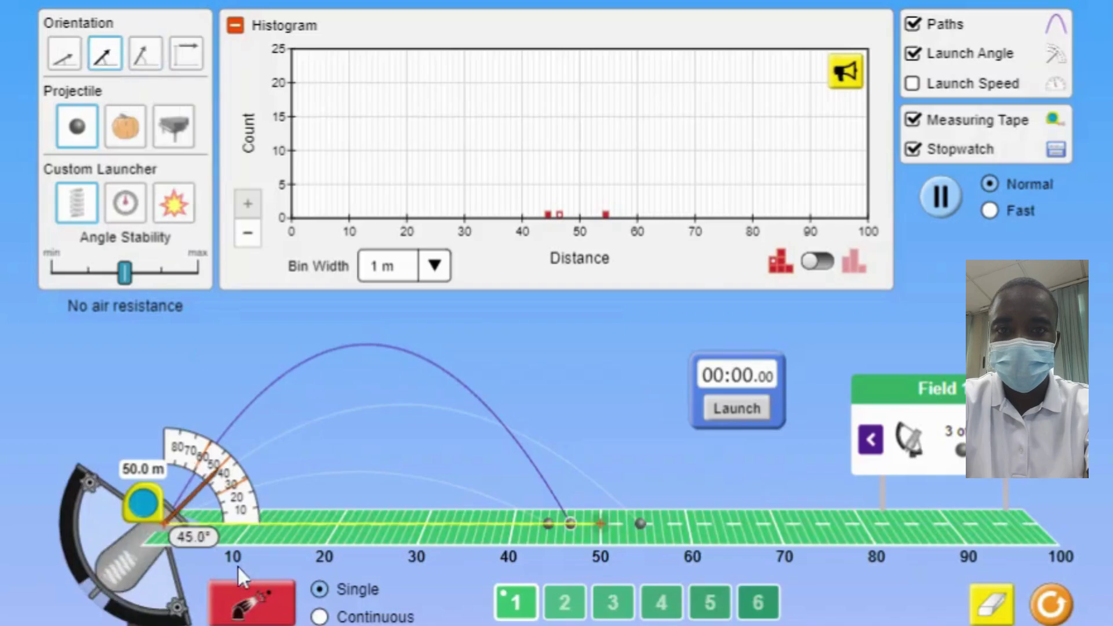
click(241, 603)
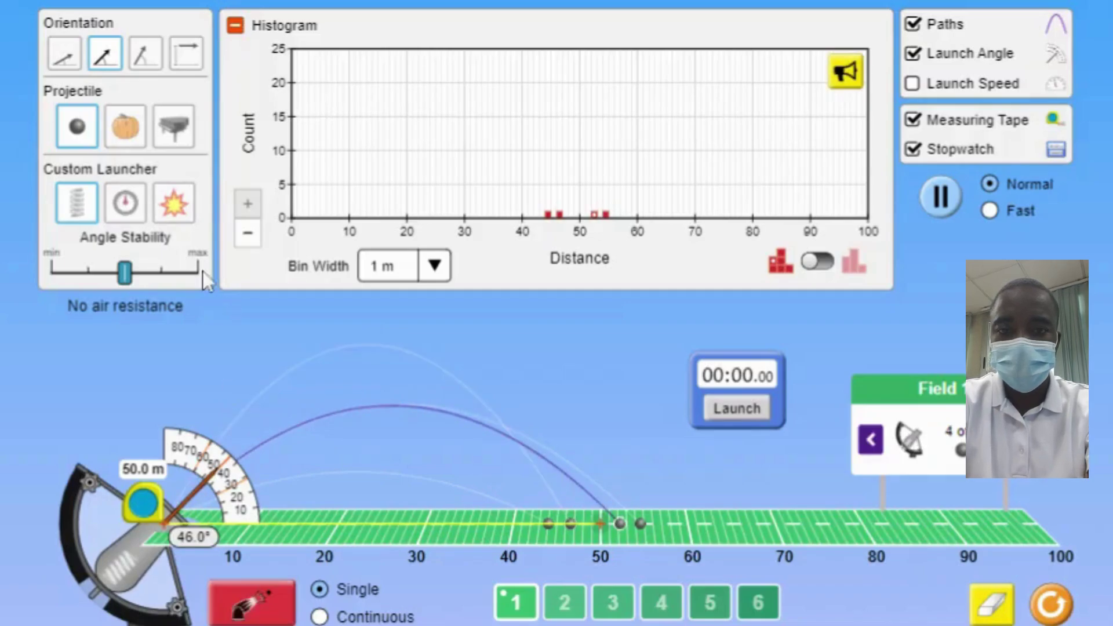
- Switch to the pumpkin and launch two pumpkins at about 45°
click(119, 139)
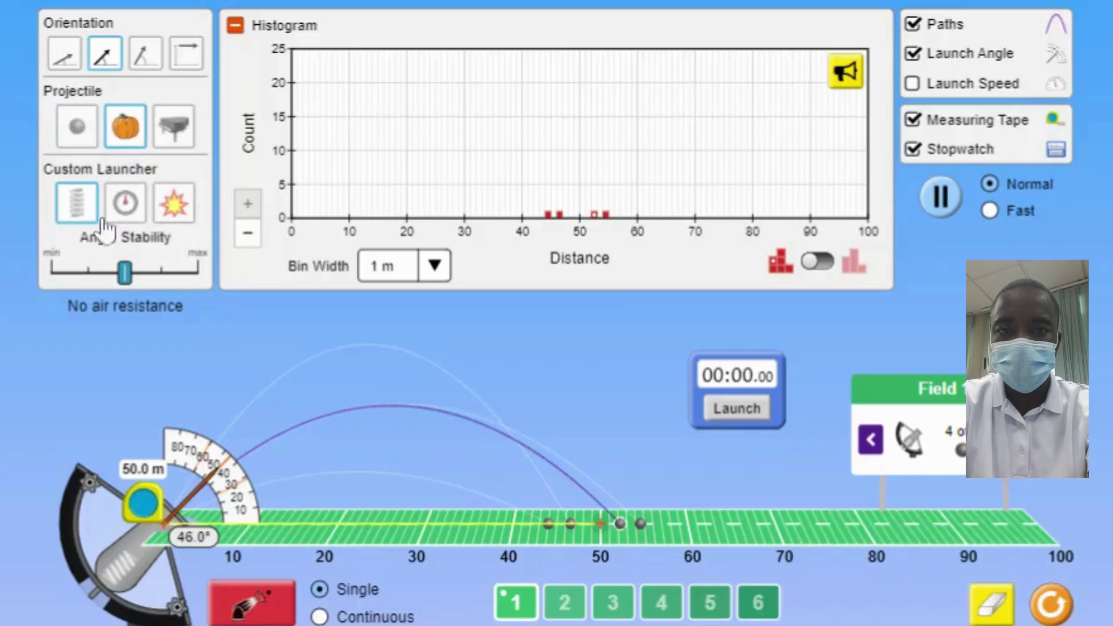
click(244, 601)
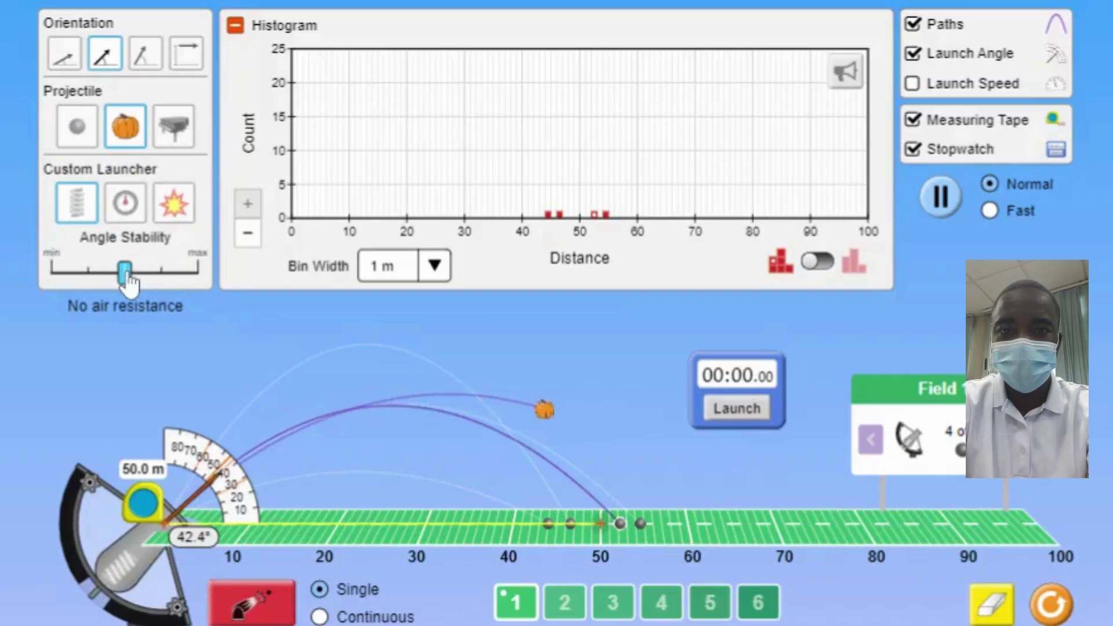
mouse_move(125, 273)
mouse_down()
mouse_move(110, 275)
mouse_move(128, 276)
mouse_up()
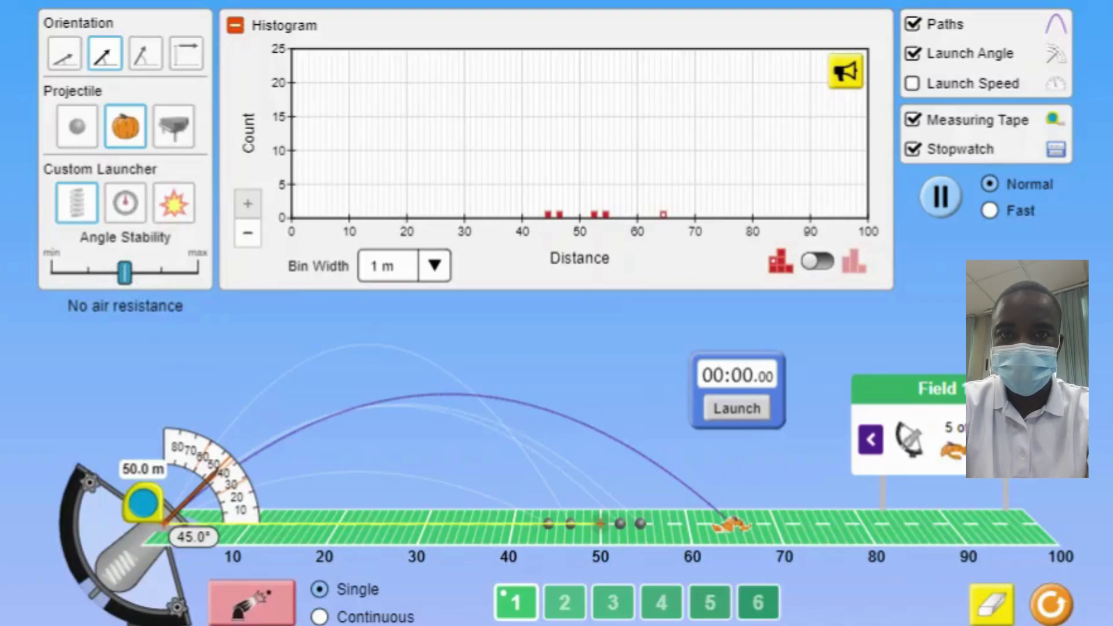
click(247, 609)
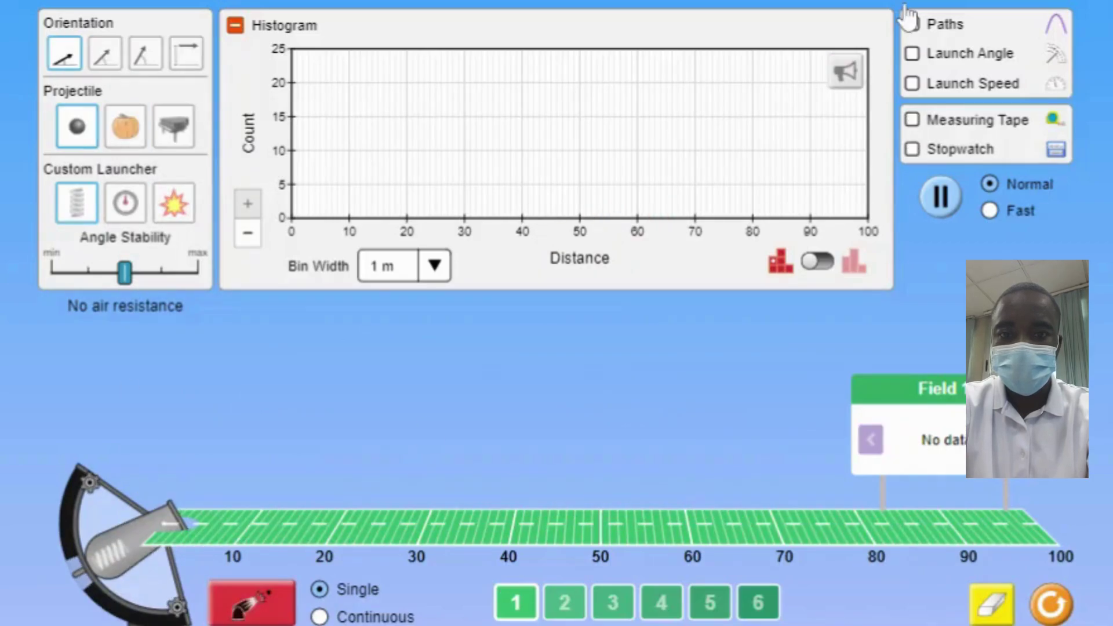
- Show launch angle, tape and stopwatch, fire a cannonball at 30°, then aim at 45°
click(913, 54)
click(914, 84)
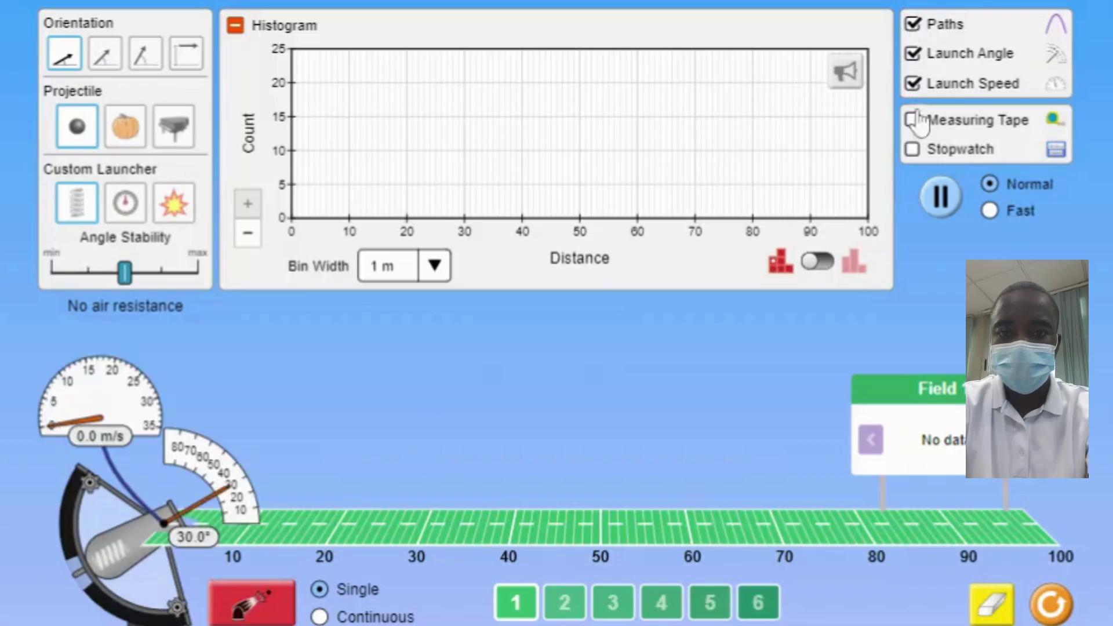
click(913, 120)
click(913, 150)
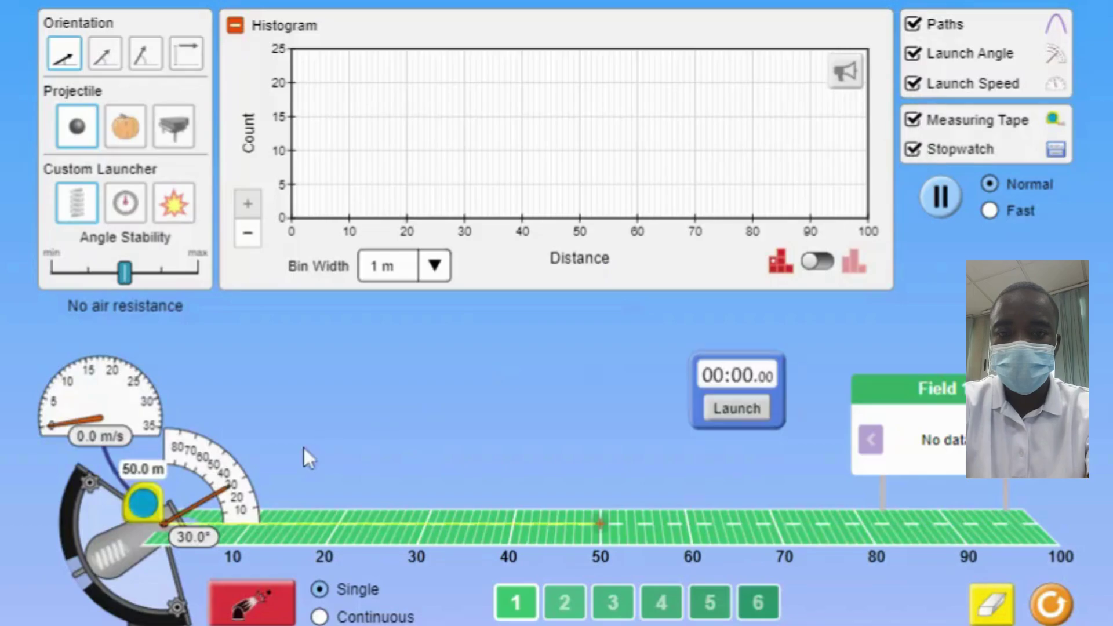
click(914, 85)
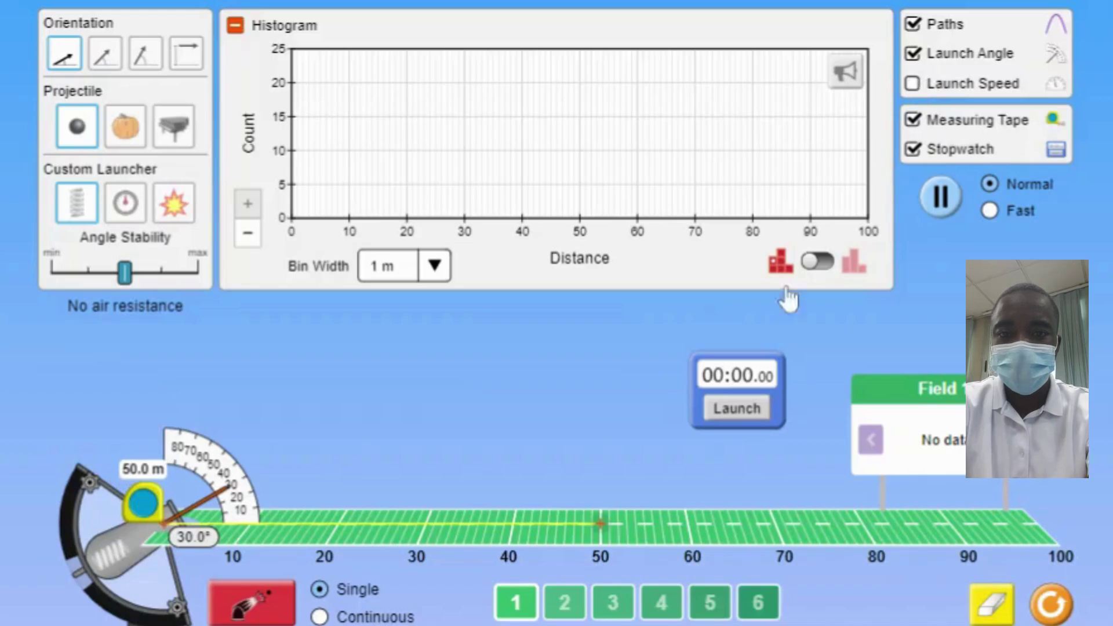
click(261, 599)
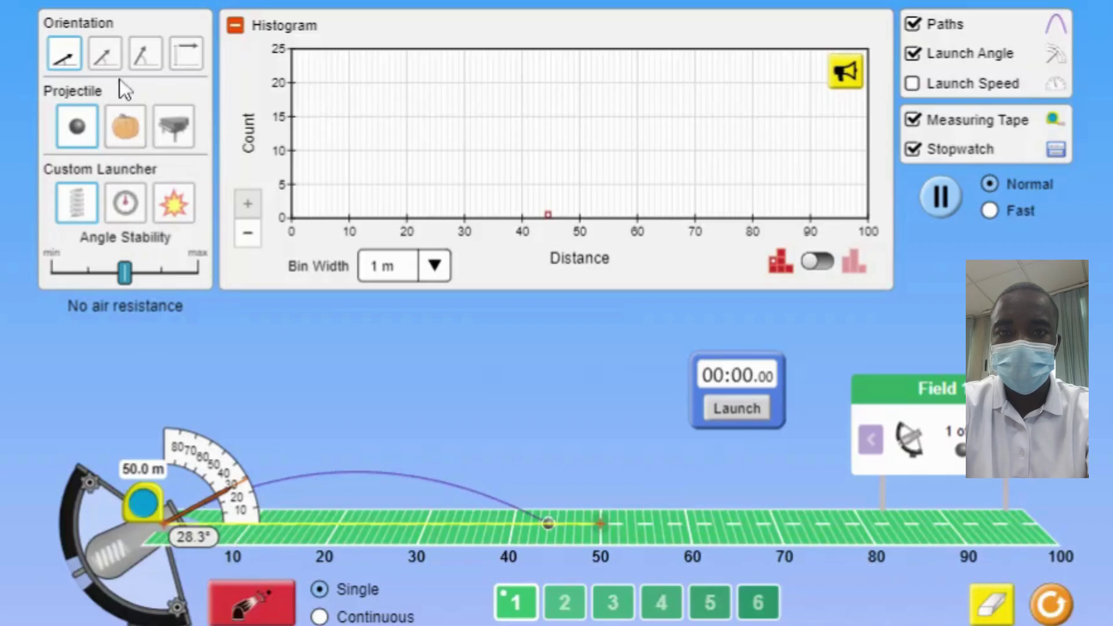
click(104, 53)
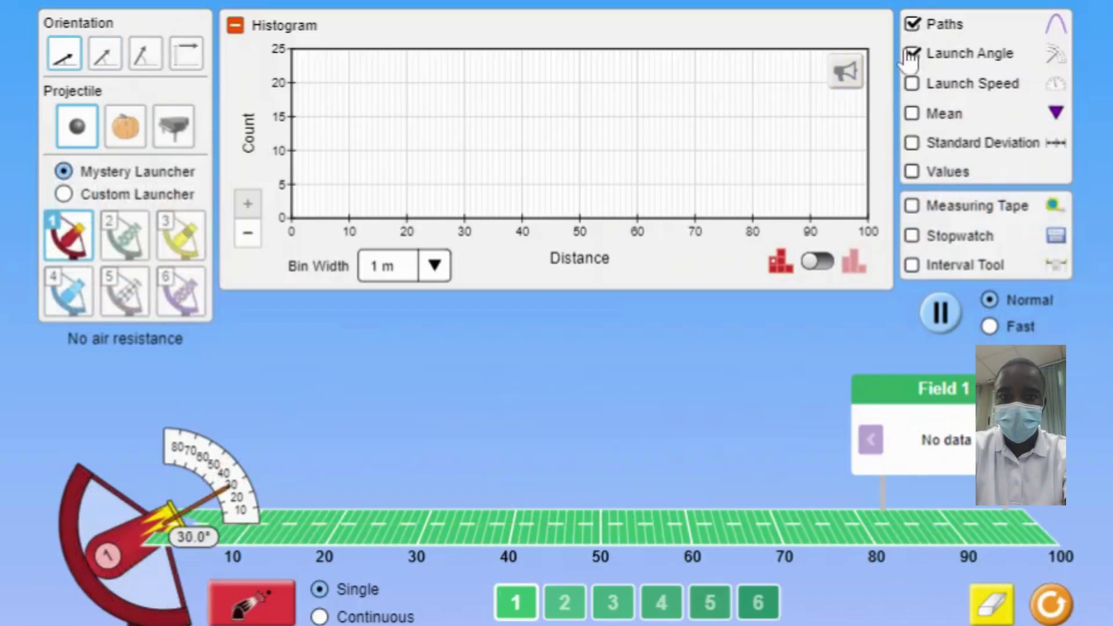
- Turn on Mean, Standard Deviation, Values, Measuring Tape, Stopwatch and a 40–60 m Interval Tool
click(911, 84)
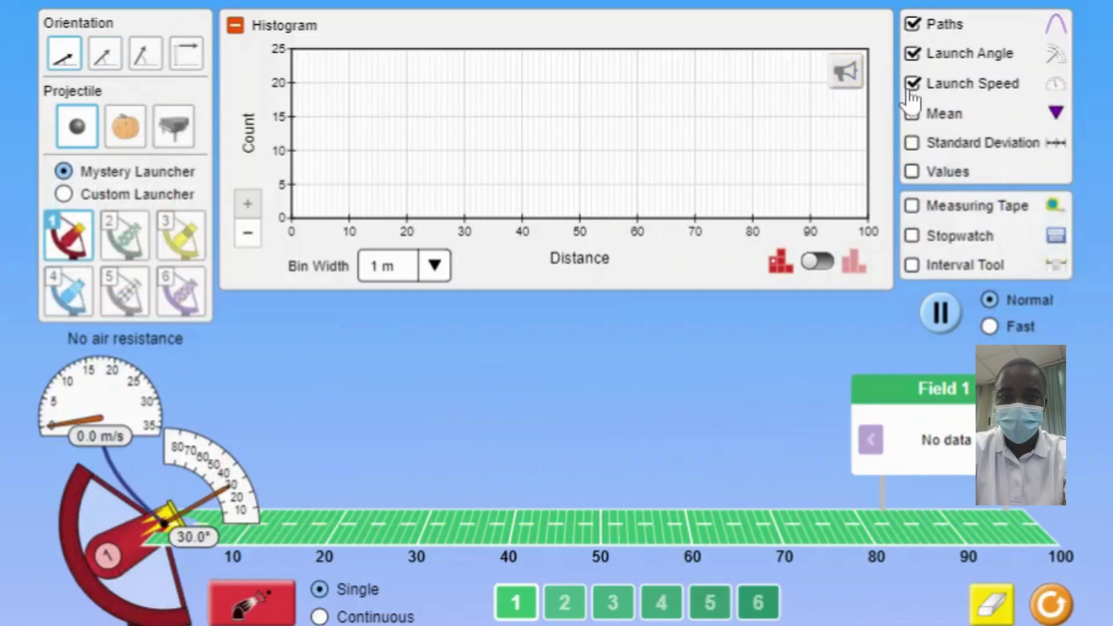
click(911, 85)
click(912, 113)
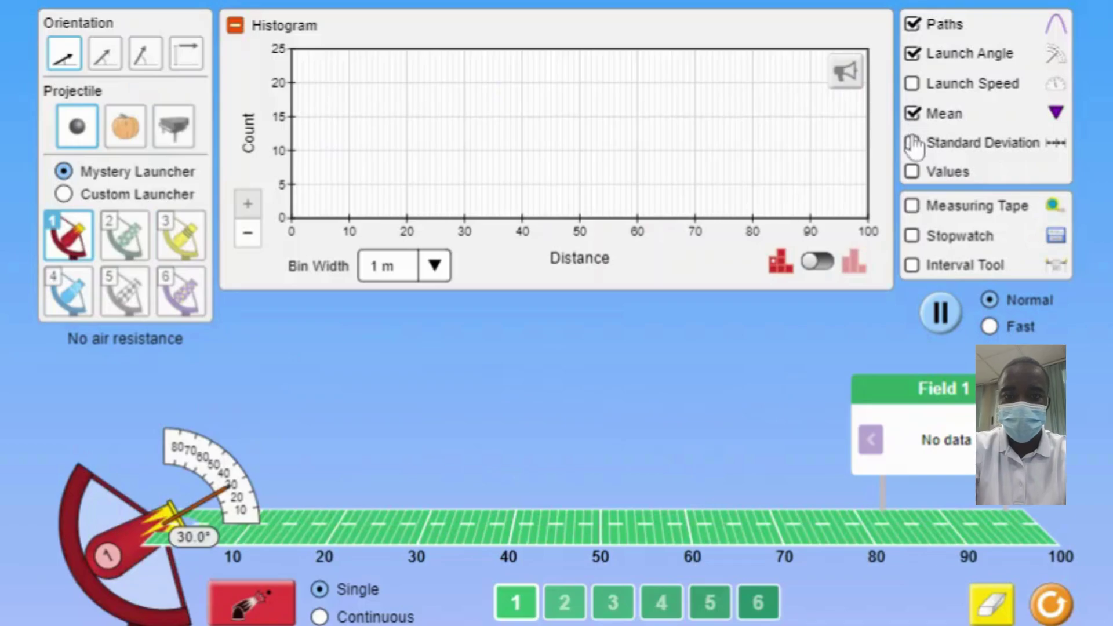
click(912, 144)
click(912, 172)
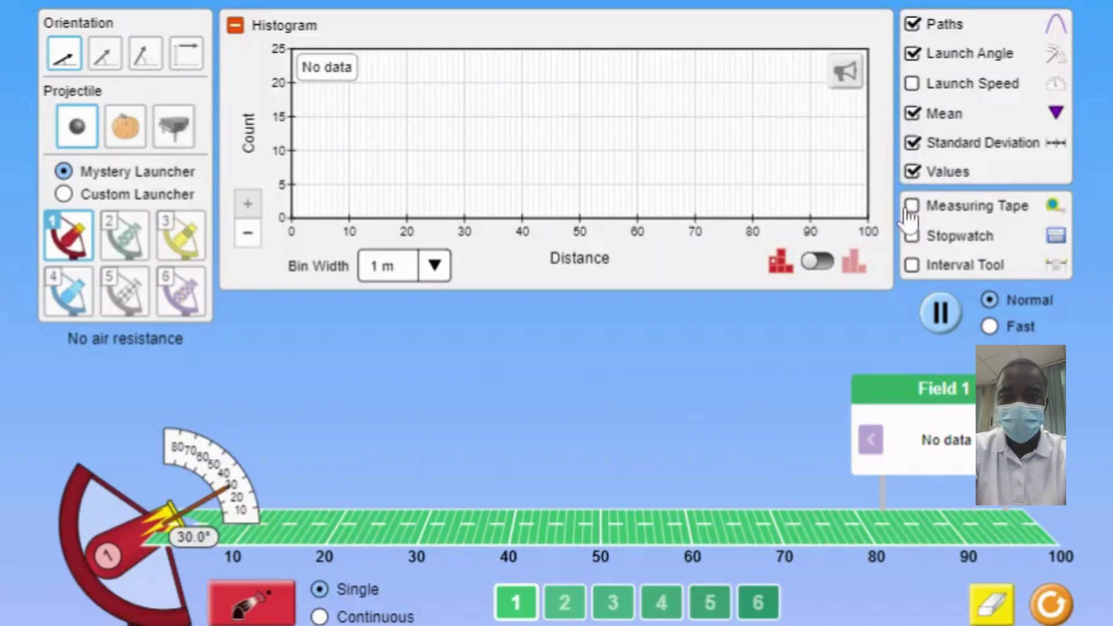
click(912, 207)
click(913, 236)
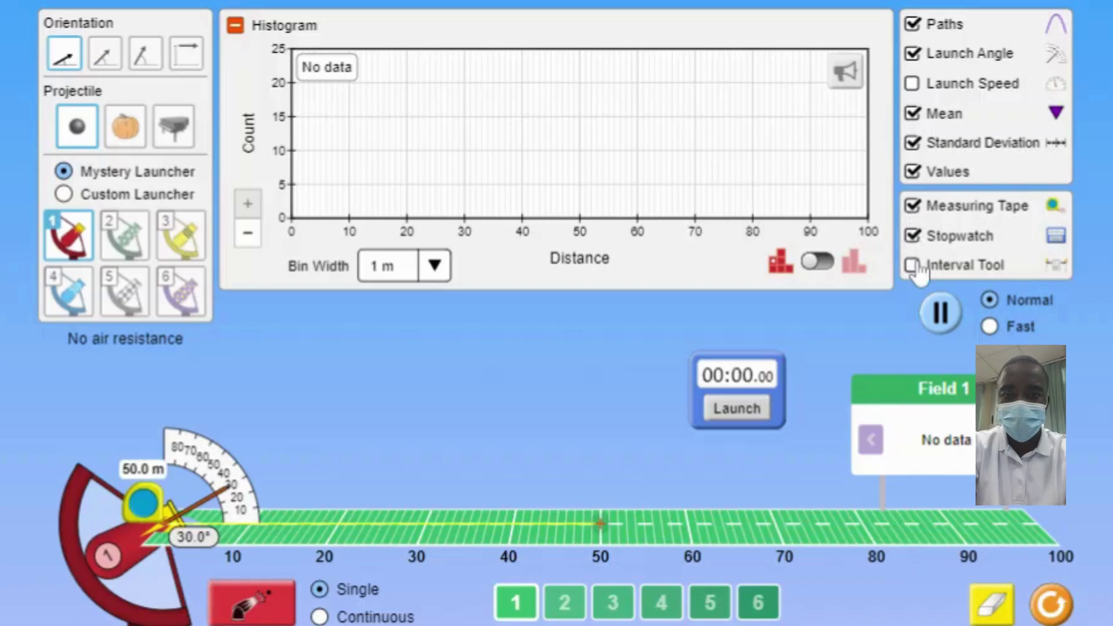
click(912, 265)
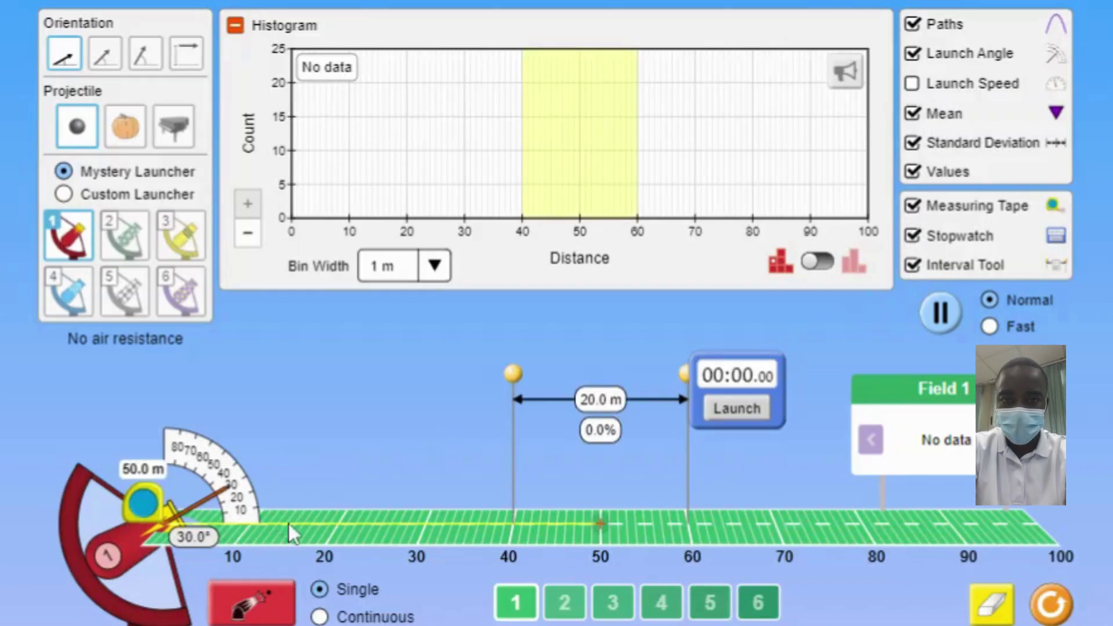
- Fire a cannonball at 30°, then four more cannonballs at 45°
click(243, 615)
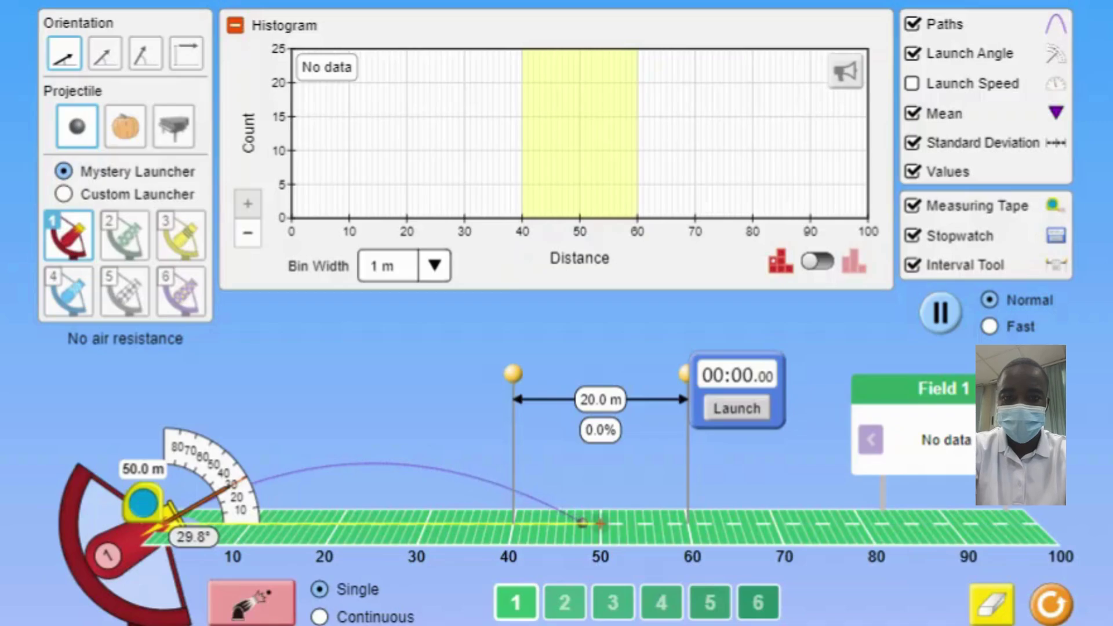
click(104, 54)
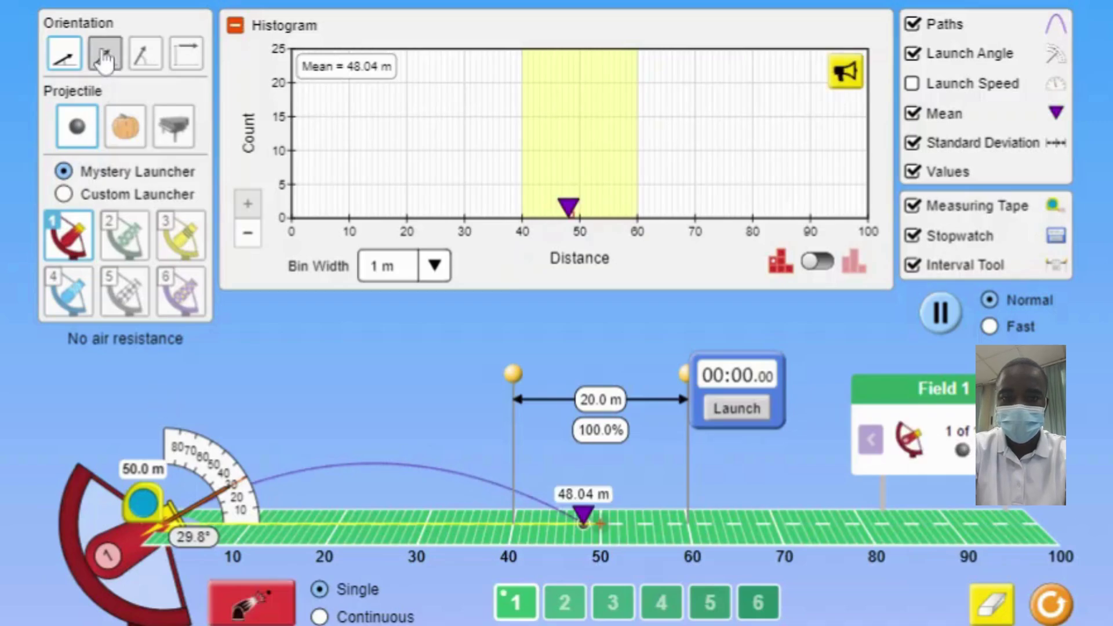
click(238, 606)
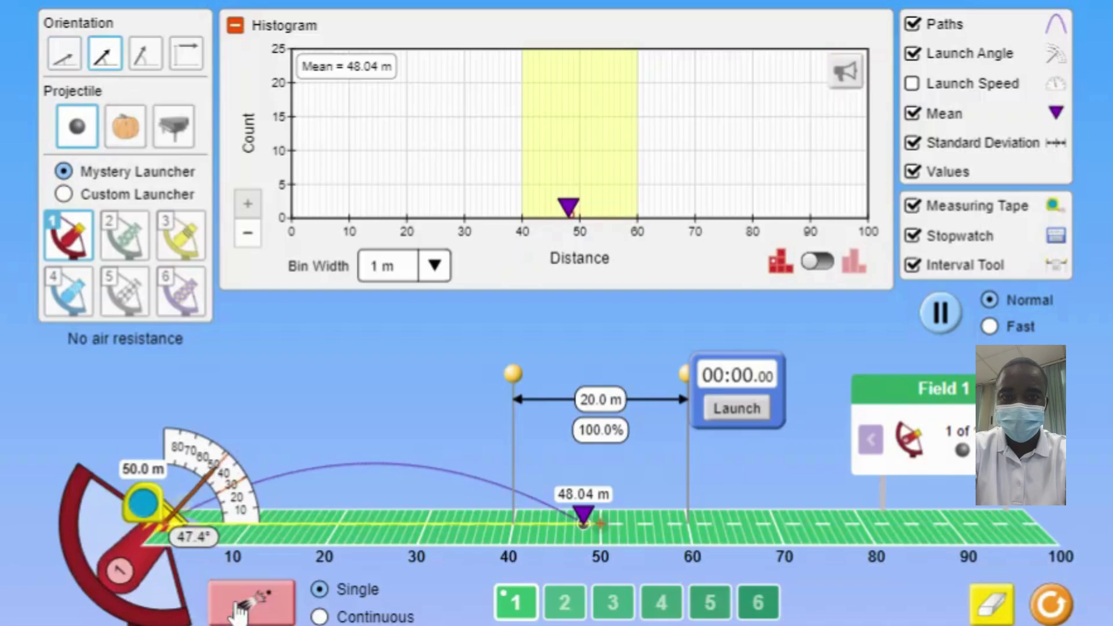
click(238, 606)
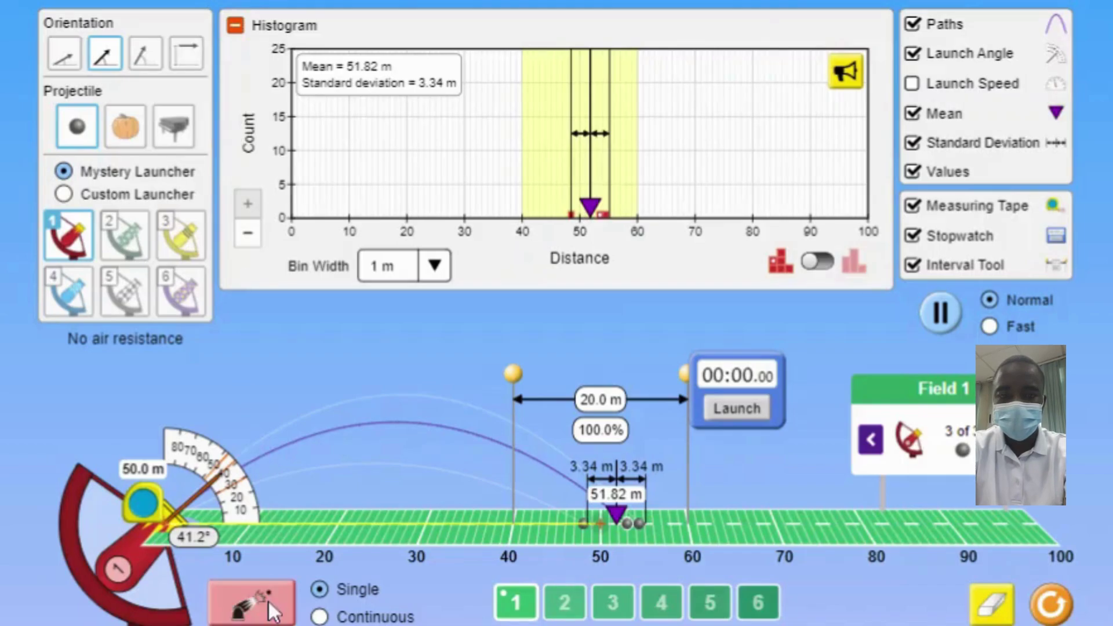
click(248, 609)
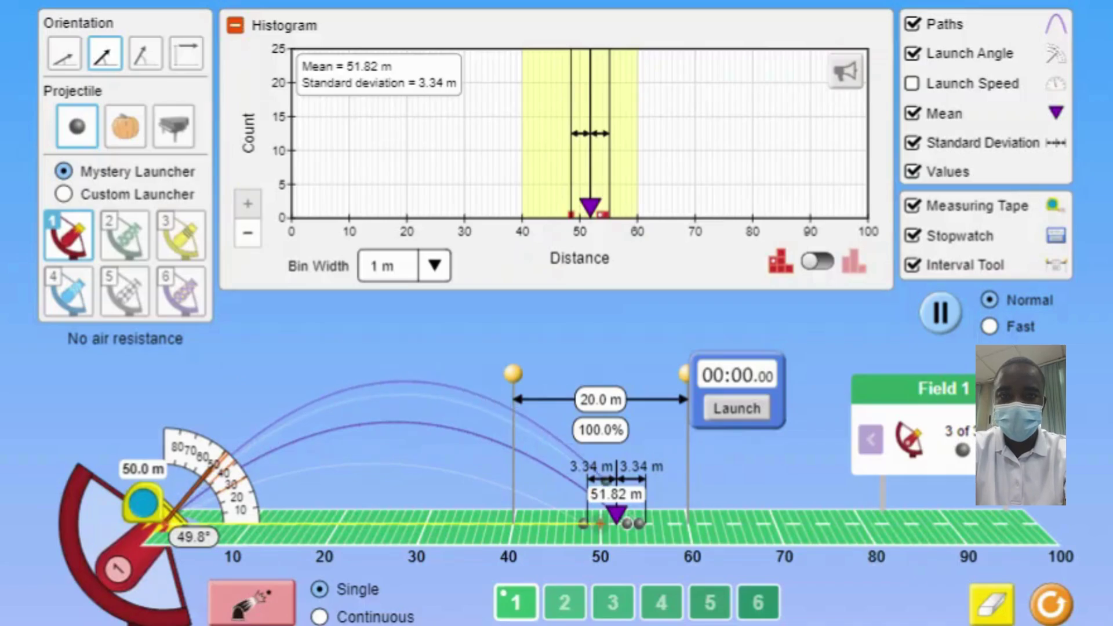
click(247, 606)
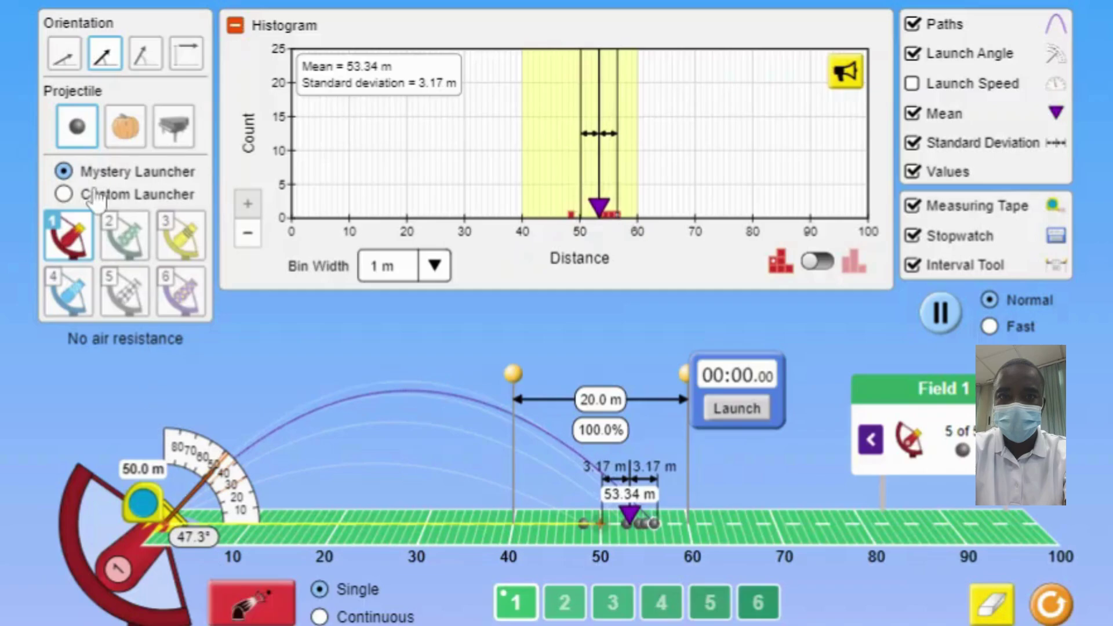
- Launch pumpkins at 45° and 60°, bringing the mean to 56.05 m, SD 6.10 m
click(124, 139)
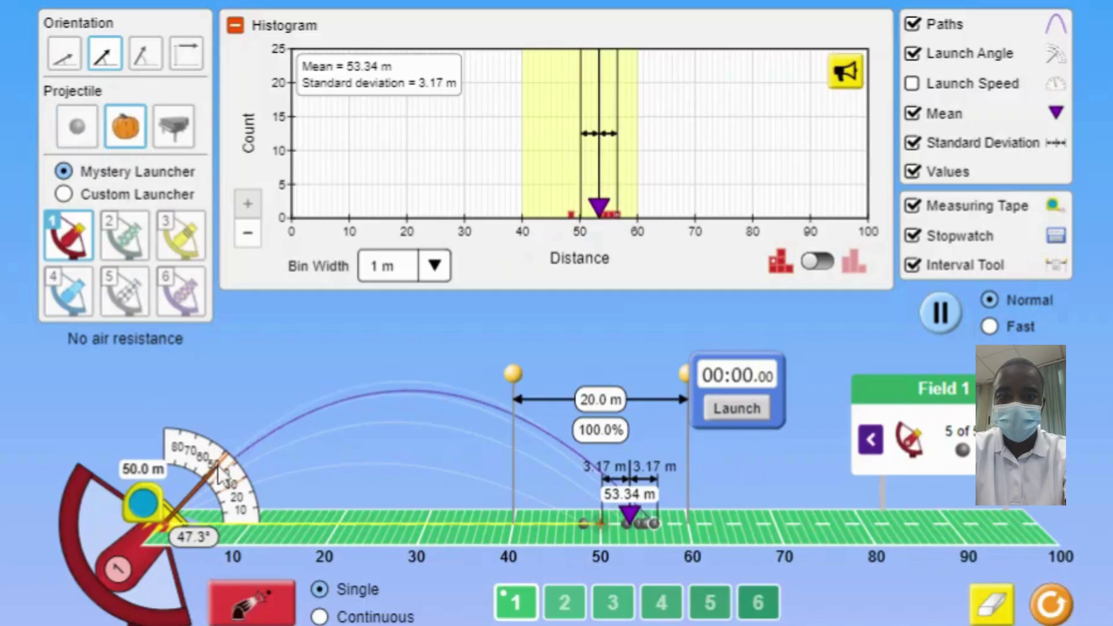
click(251, 619)
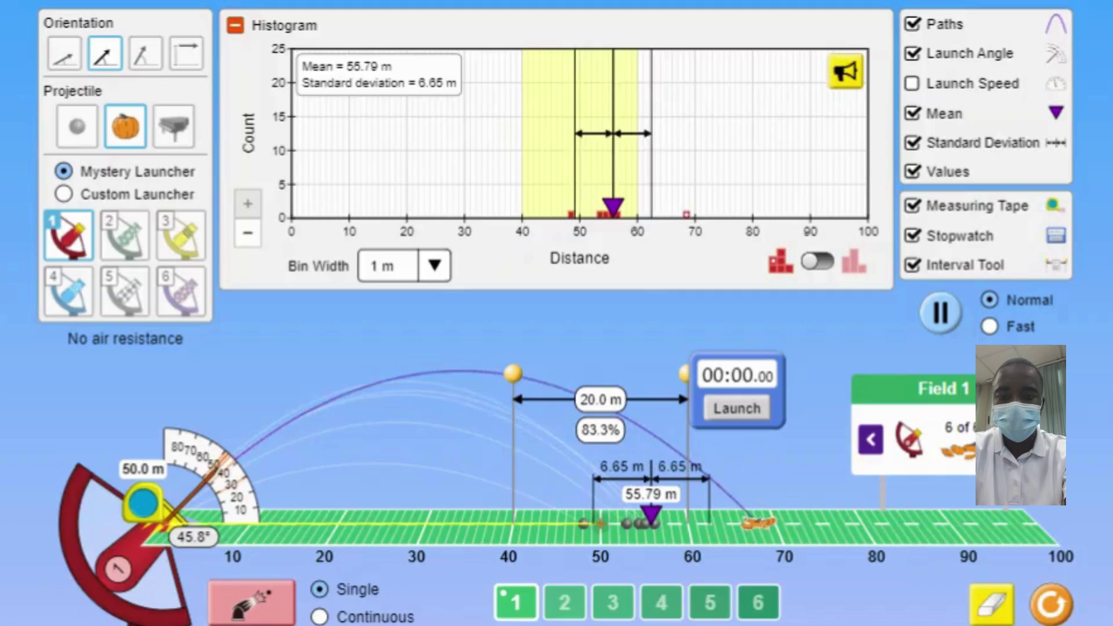
click(146, 55)
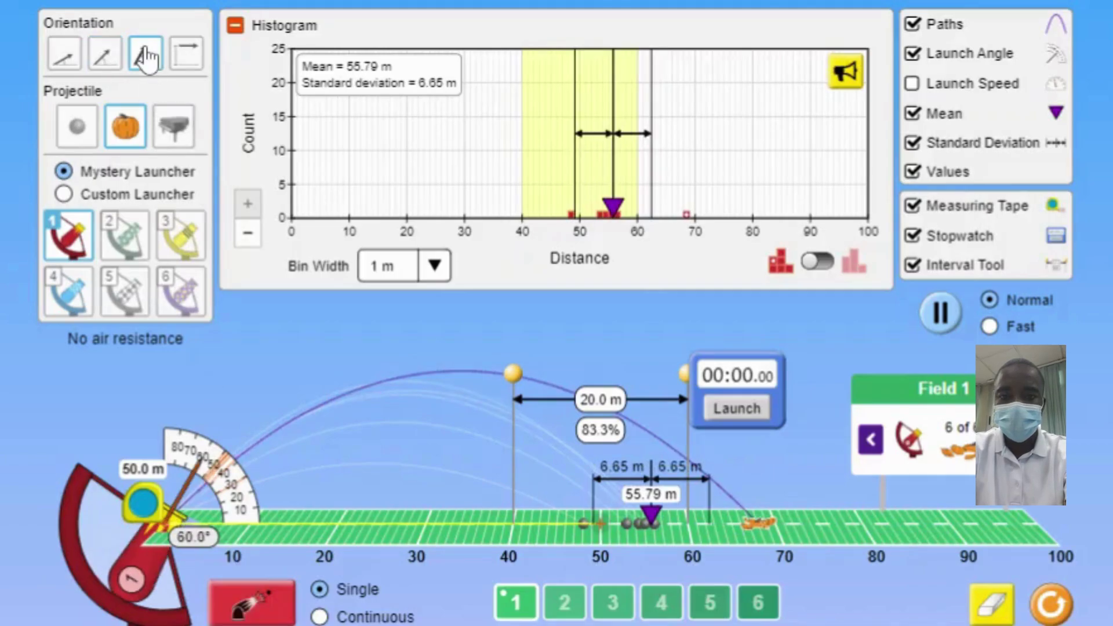
click(242, 617)
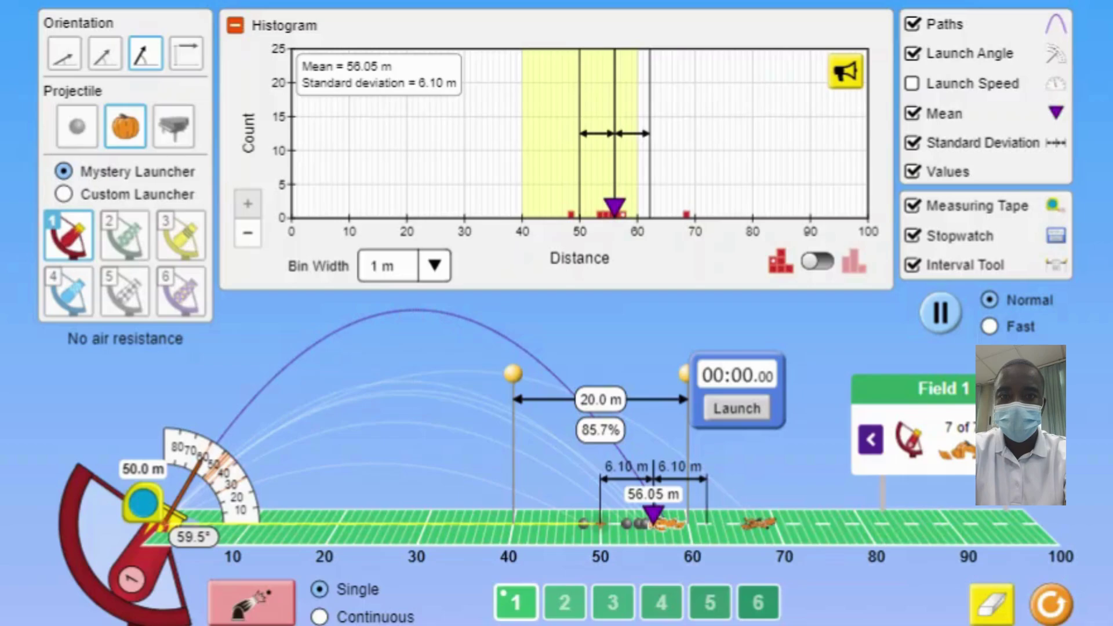
click(189, 132)
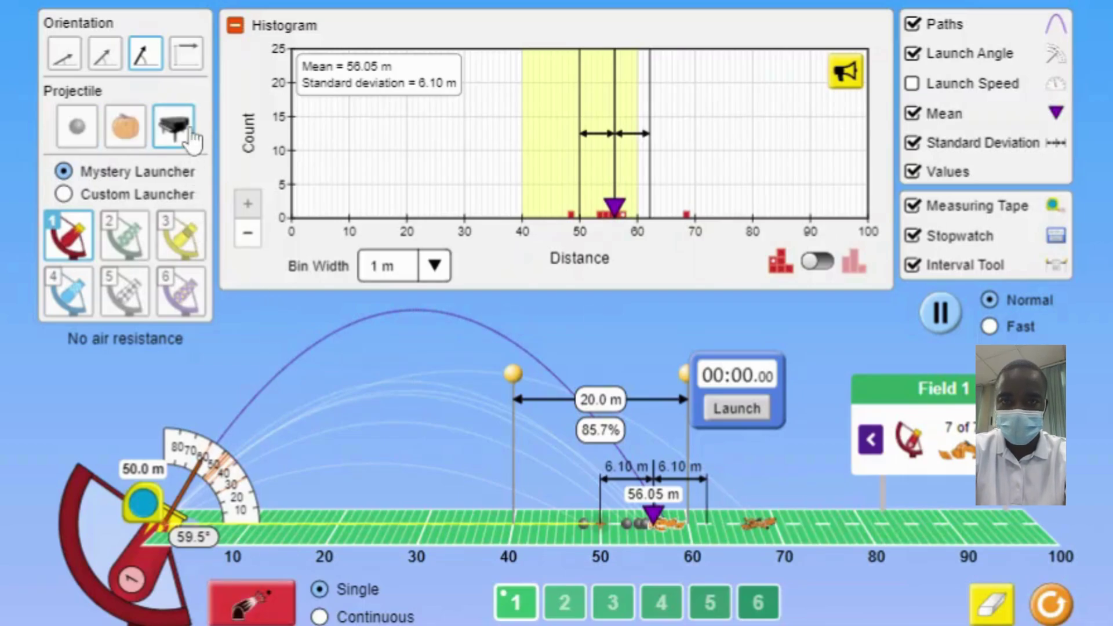
- Launch two pianos steeply, then two at the 30° preset, reaching mean 50.26 m, SD 10.84 m
click(232, 616)
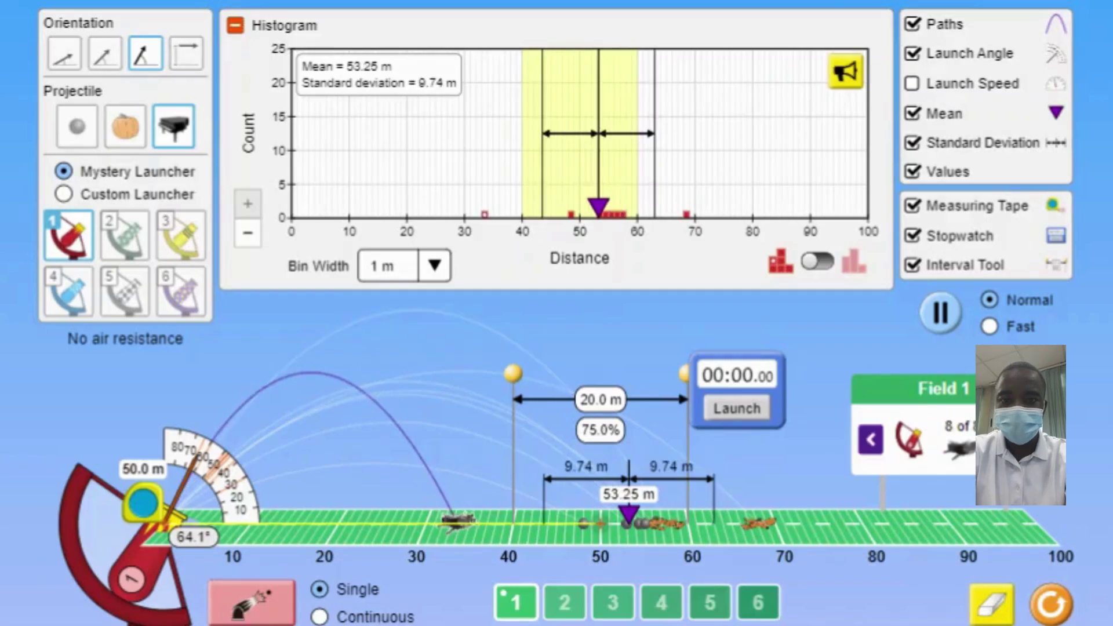
click(252, 603)
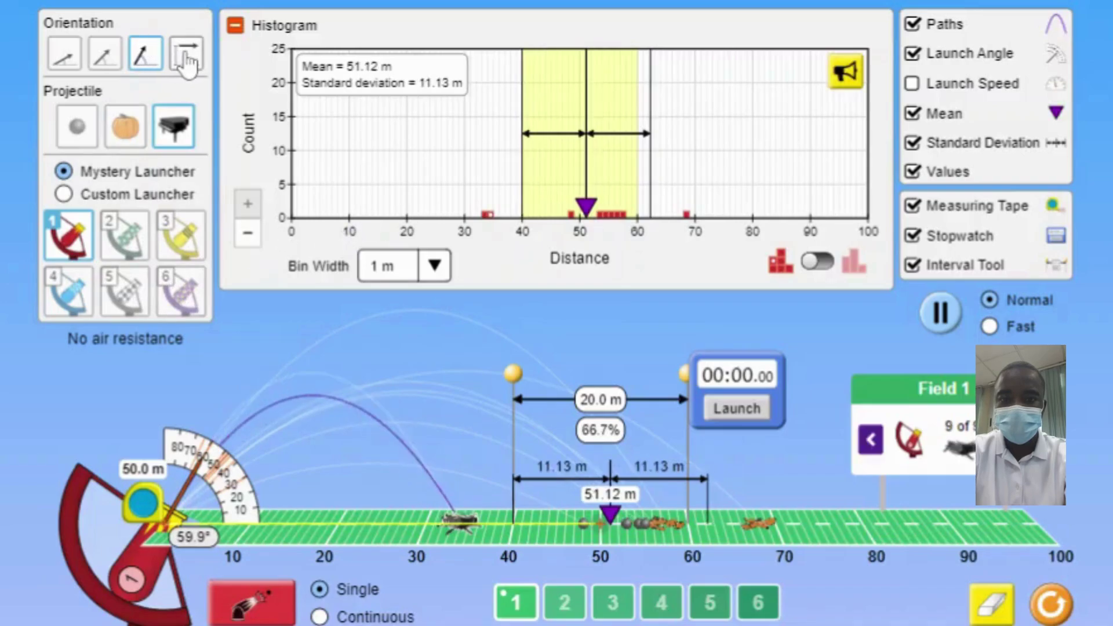
click(63, 53)
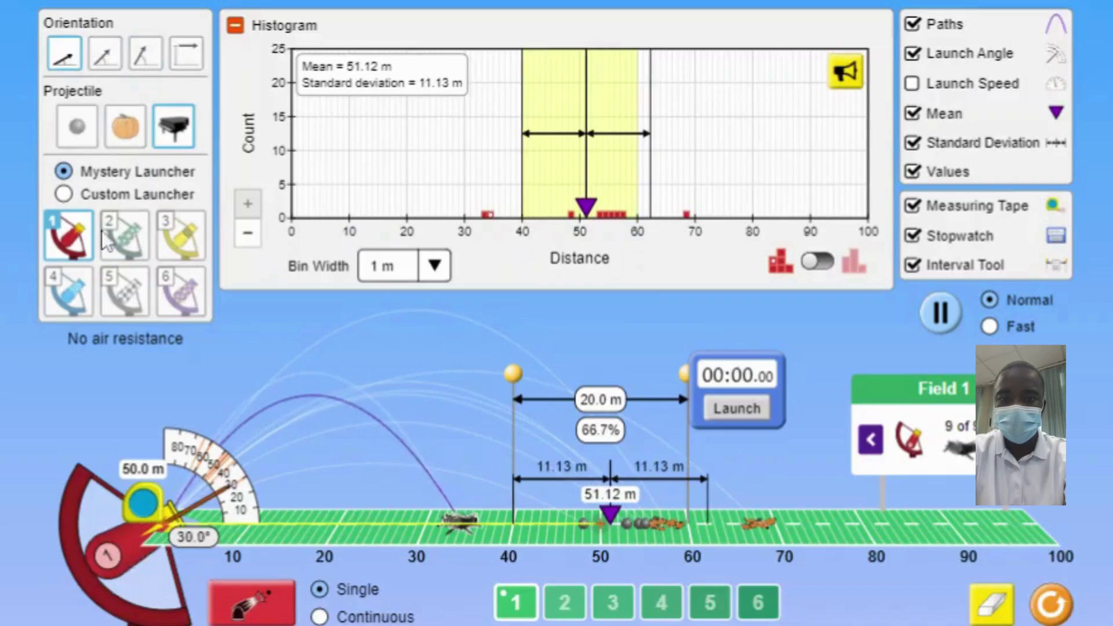
click(266, 600)
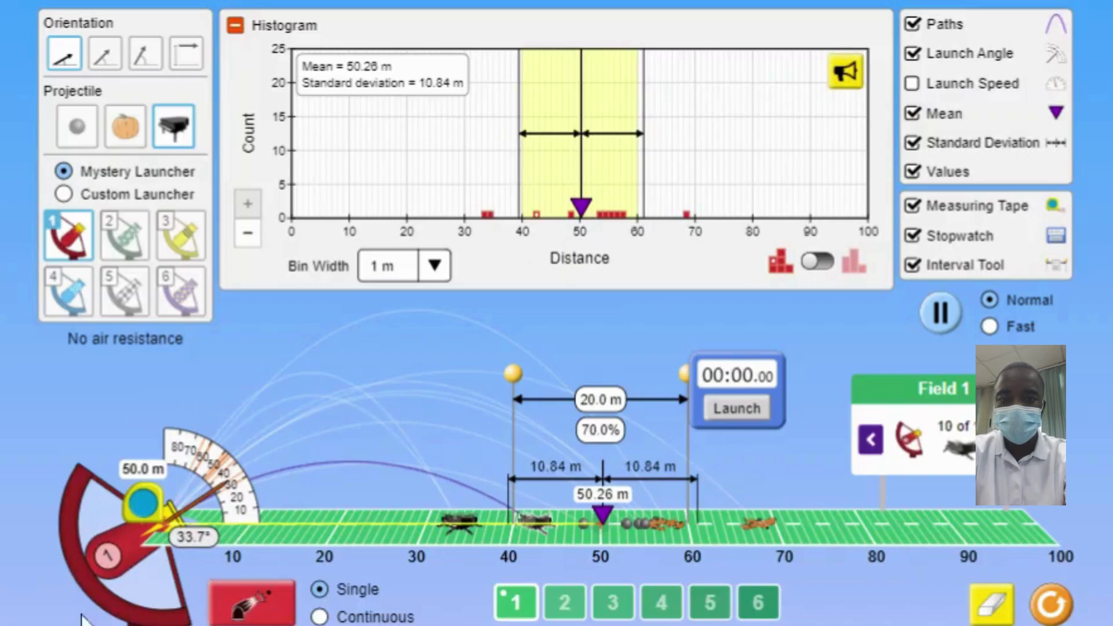
click(246, 616)
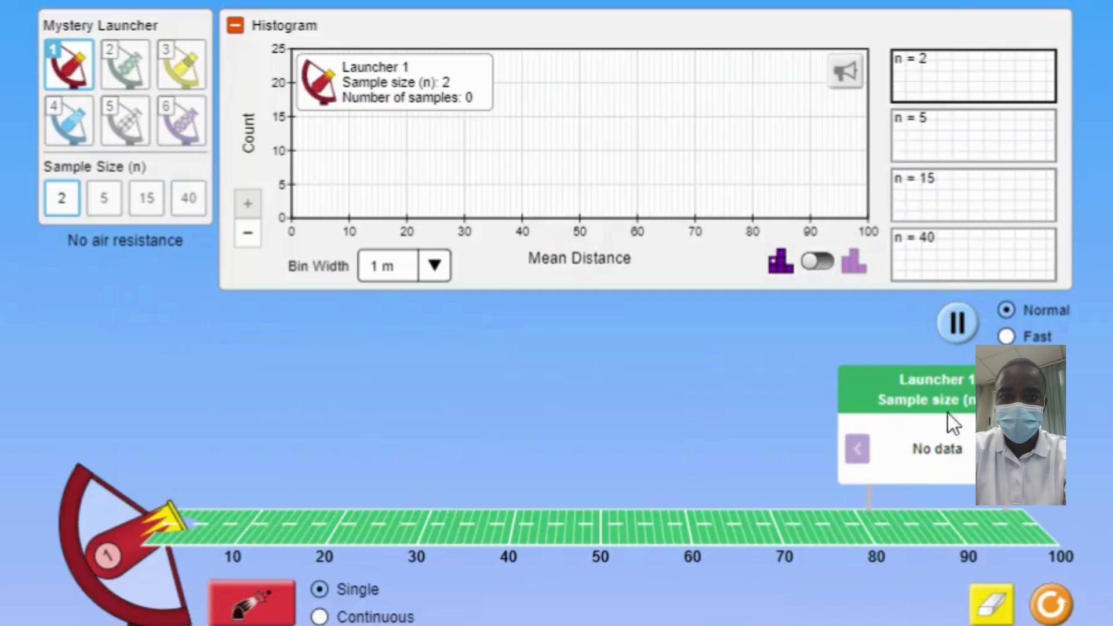
- Launch two size-2 samples (means 47.2 m and 48.2 m), then one sample of size 5
click(228, 615)
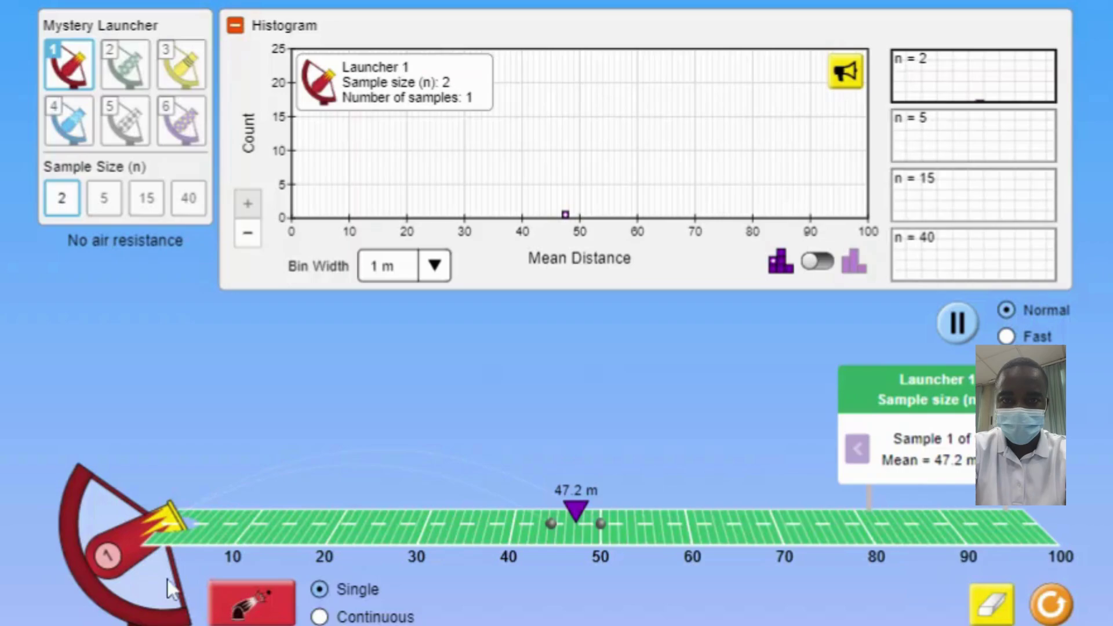
click(246, 616)
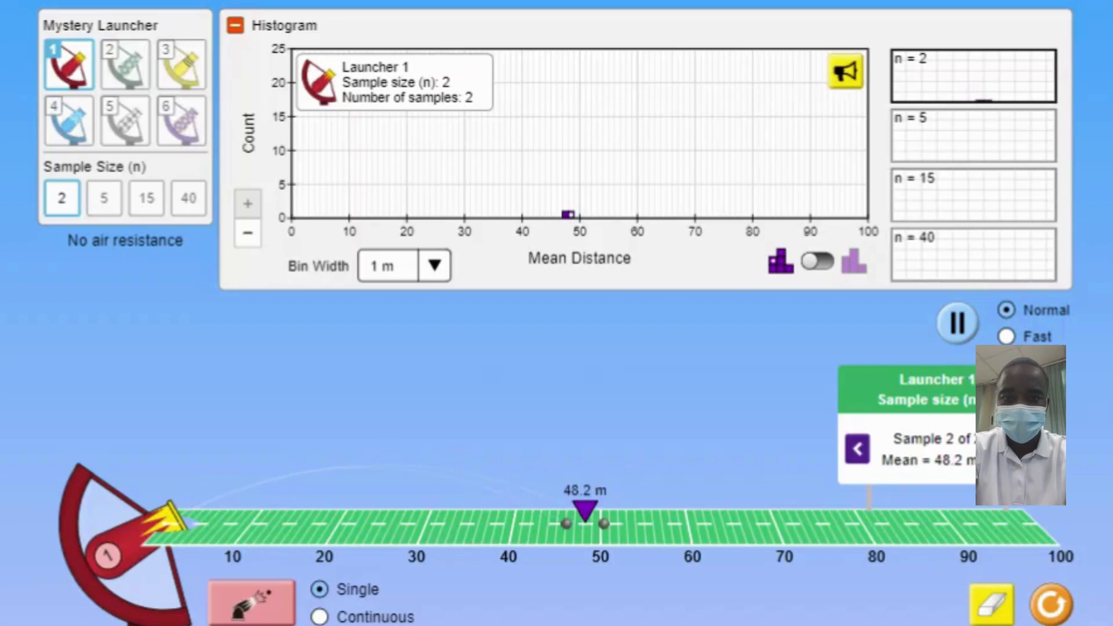
click(105, 199)
click(240, 606)
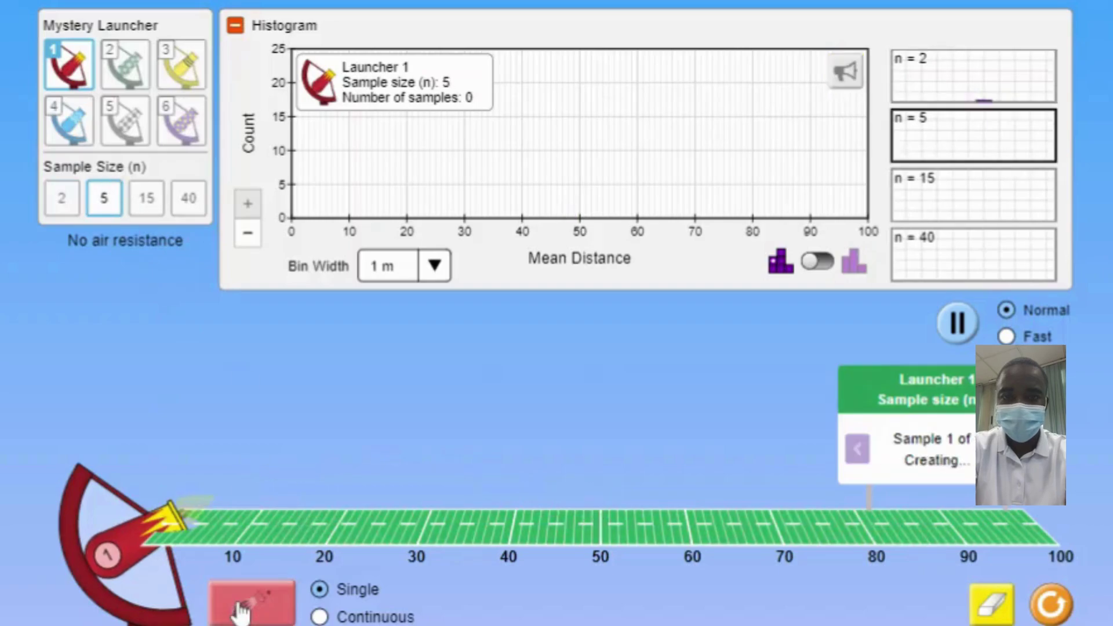